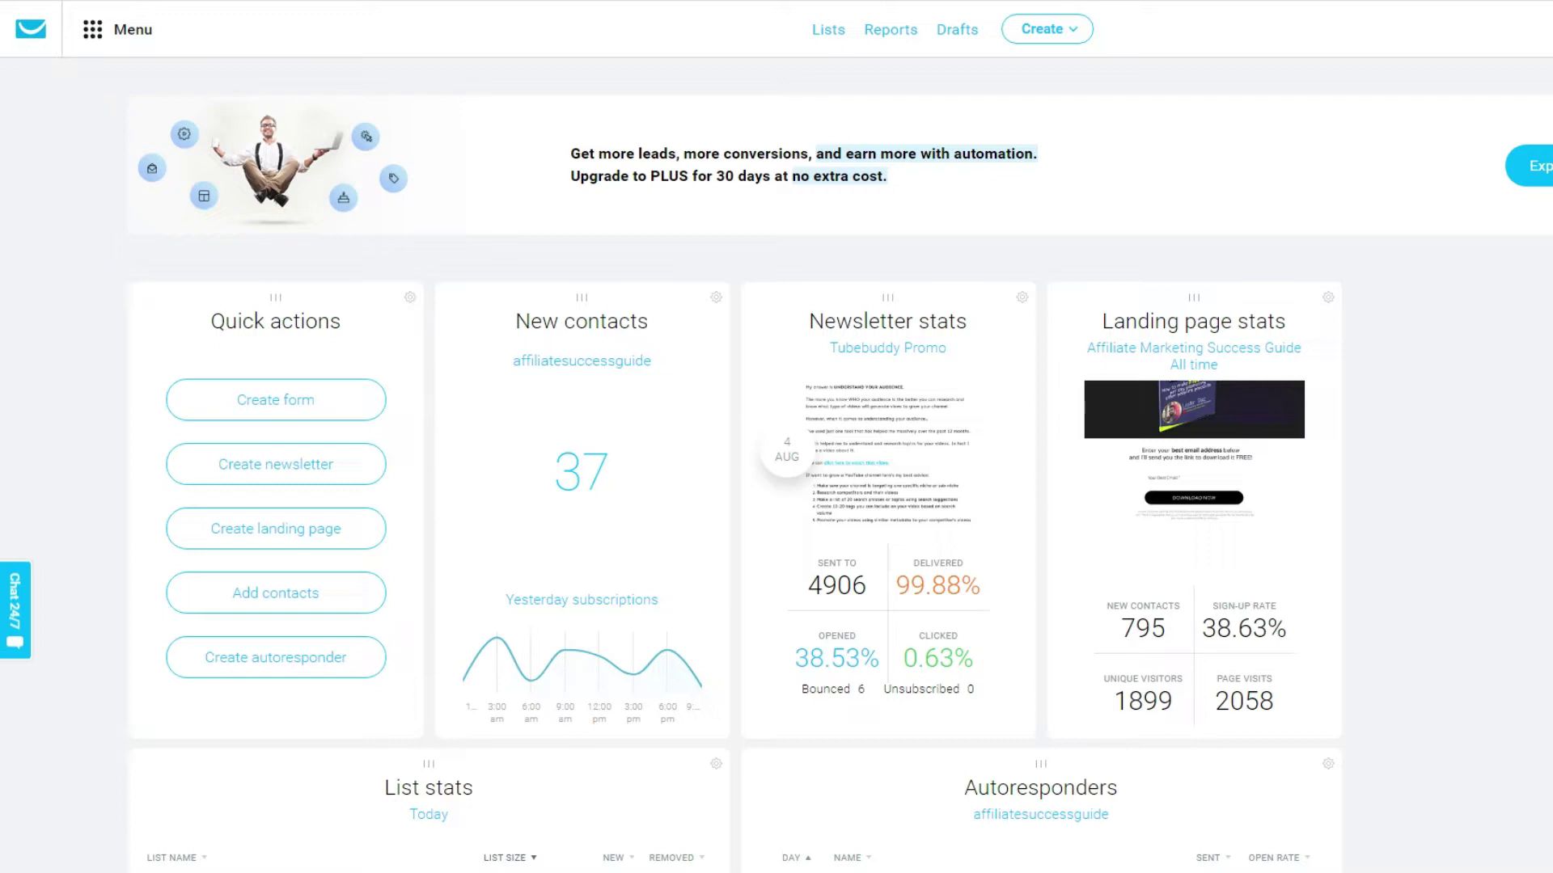
- Scroll up and down through the dashboard's widget library
{"action": "scroll", "coordinate": [777, 437], "scroll_direction": "down", "scroll_amount": 4}
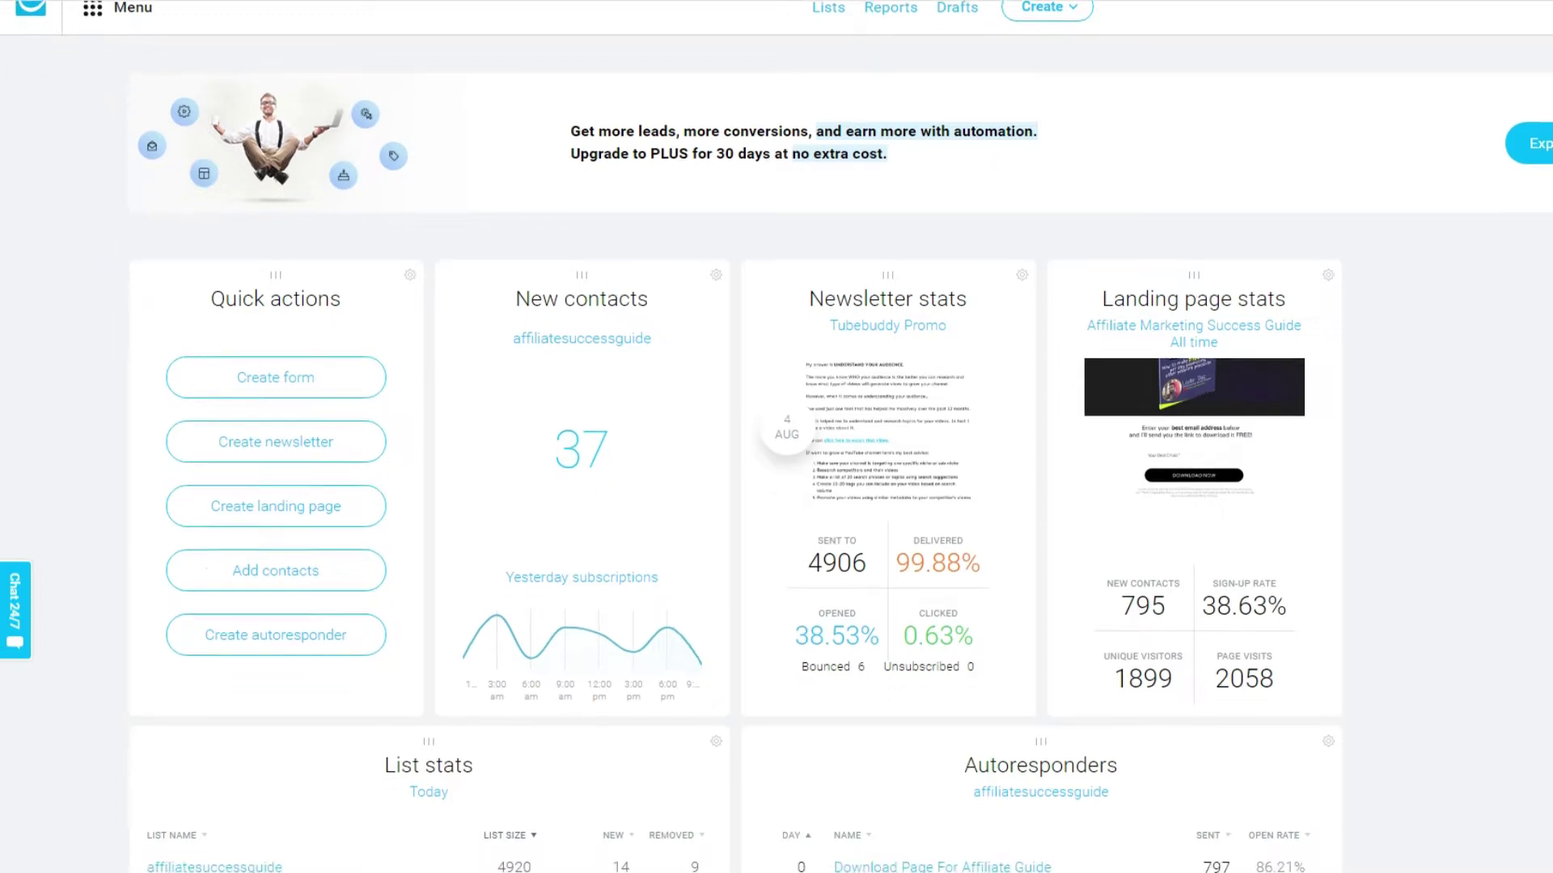
{"action": "scroll", "coordinate": [777, 437], "scroll_direction": "down", "scroll_amount": 1}
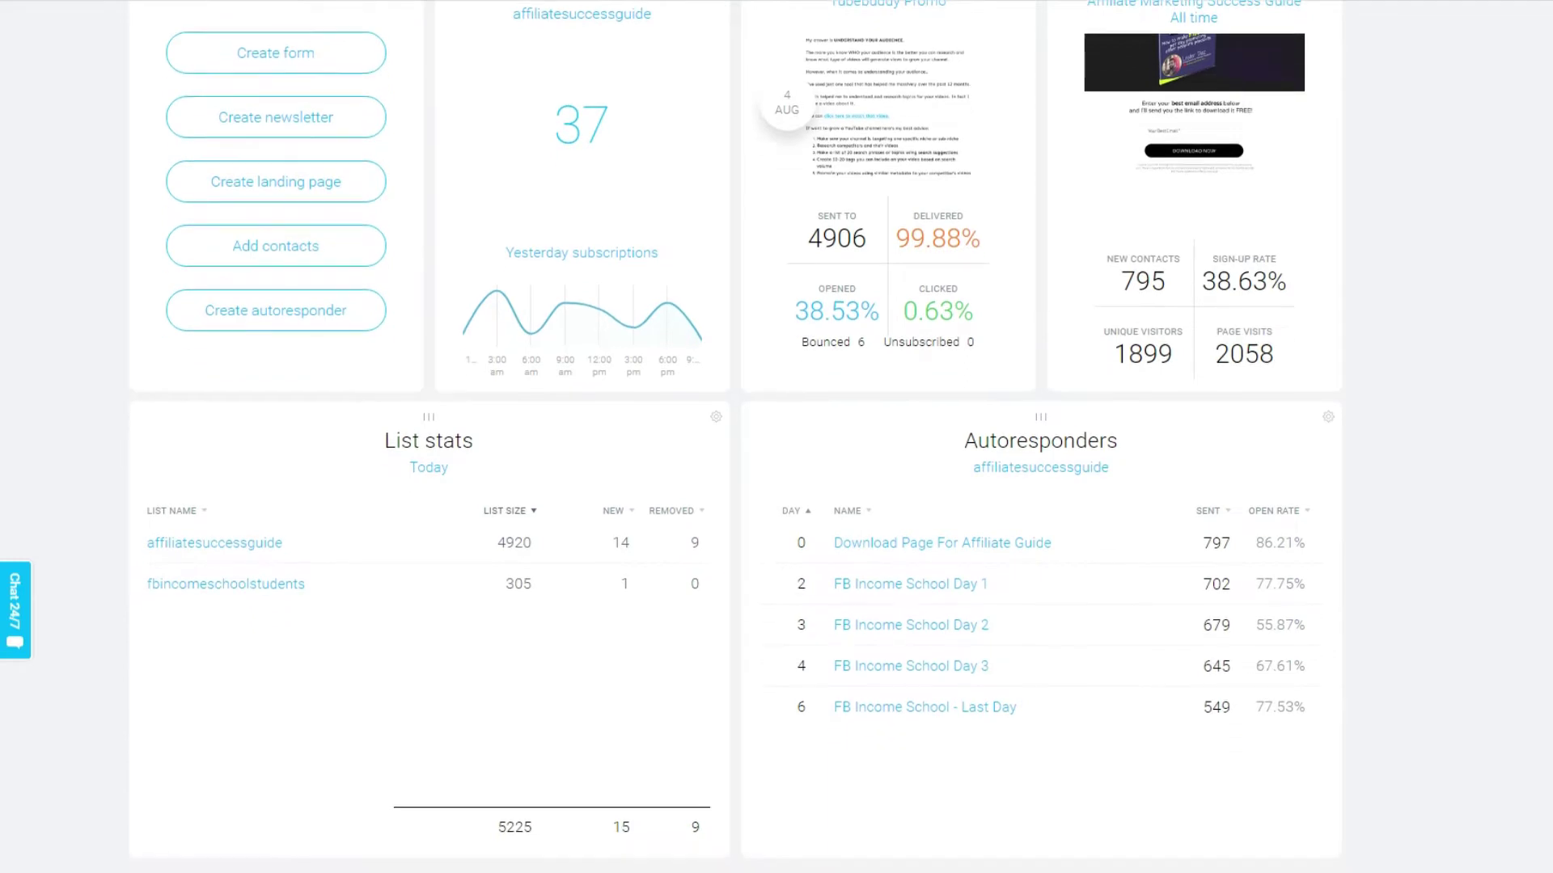
{"action": "scroll", "coordinate": [776, 437], "scroll_direction": "up", "scroll_amount": 3}
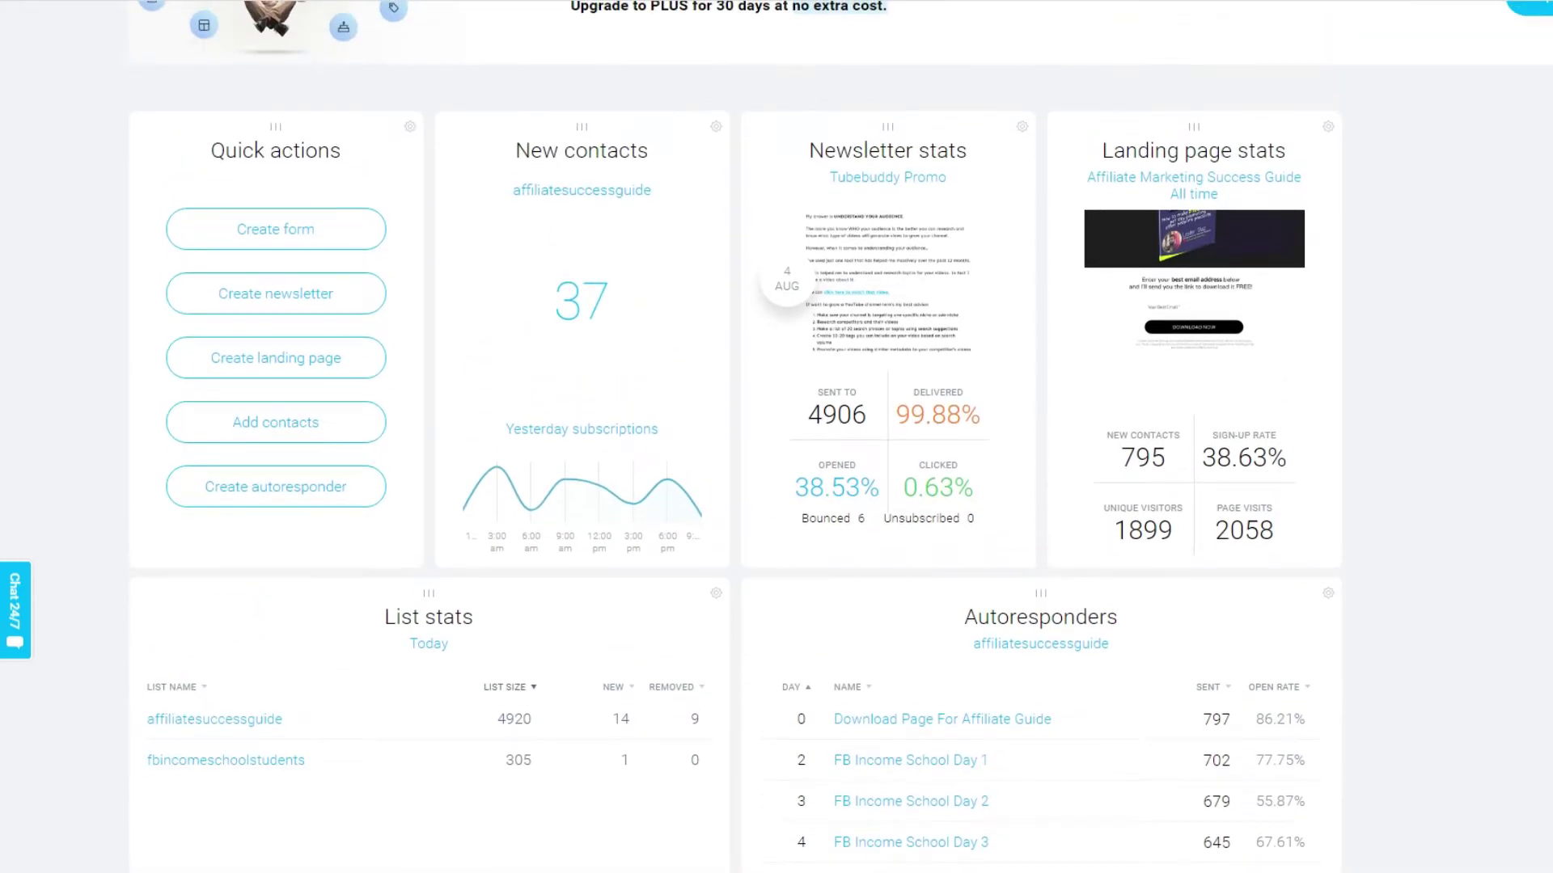
{"action": "scroll", "coordinate": [777, 436], "scroll_direction": "up", "scroll_amount": 1}
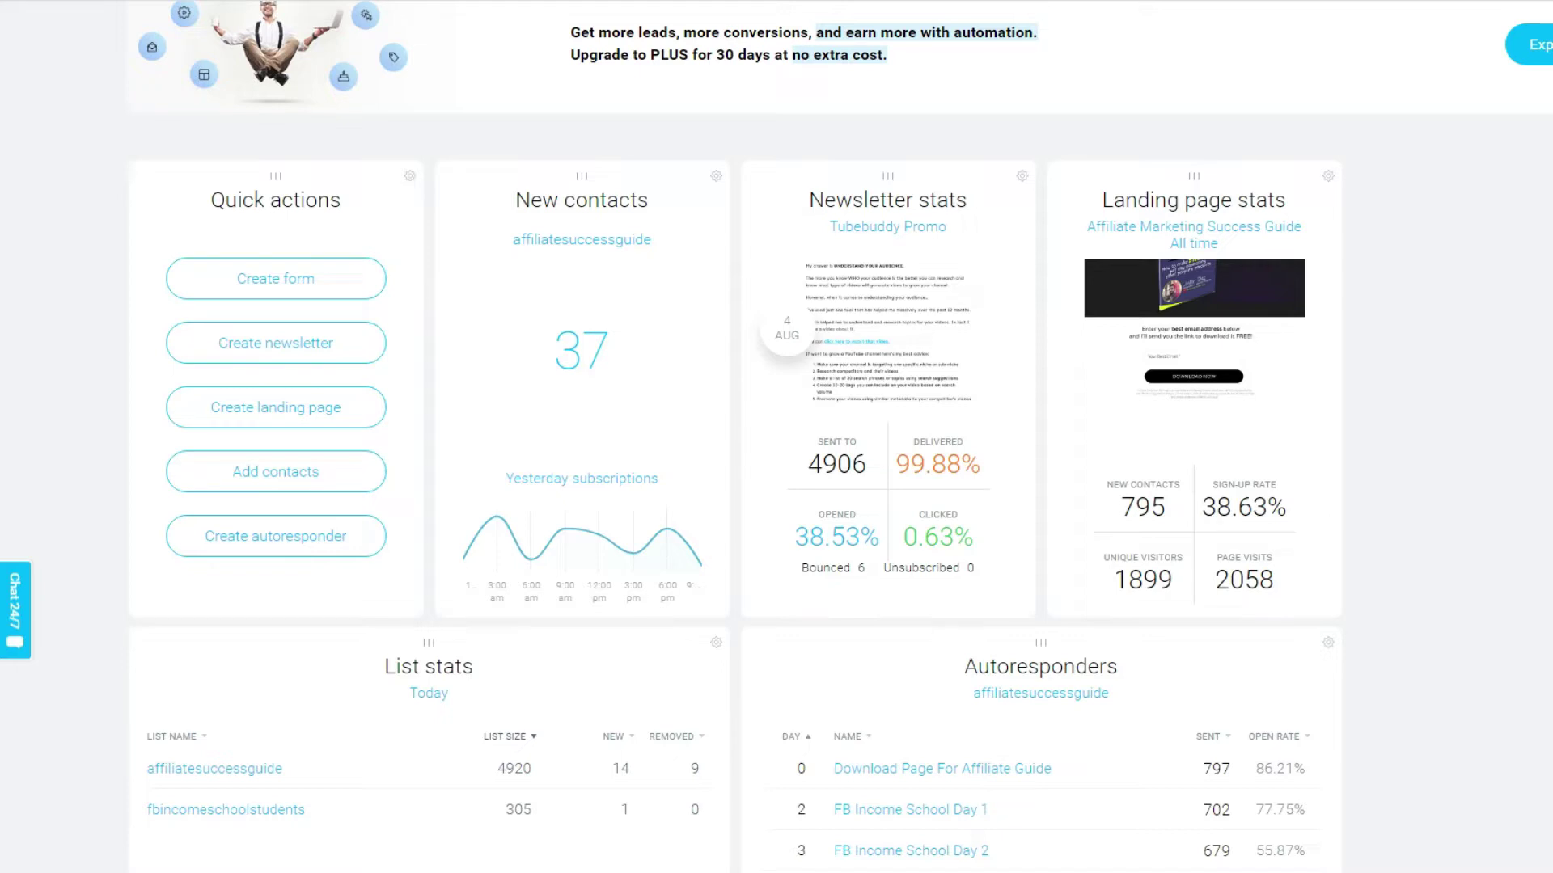
{"action": "scroll", "coordinate": [934, 524], "scroll_direction": "down", "scroll_amount": 1}
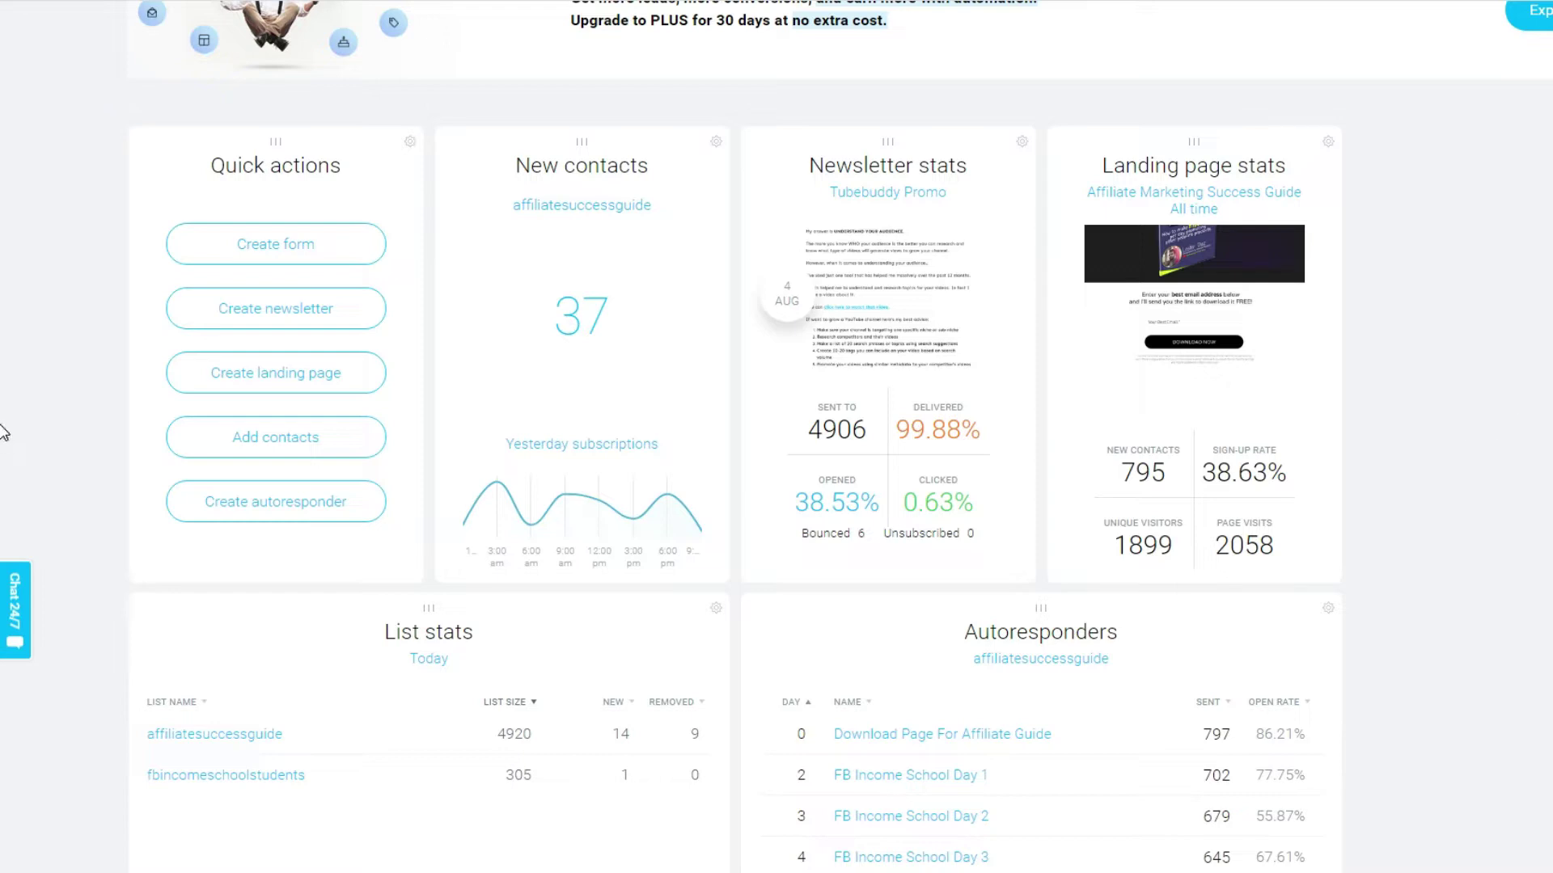
{"action": "scroll", "coordinate": [3, 477], "scroll_direction": "down", "scroll_amount": 2}
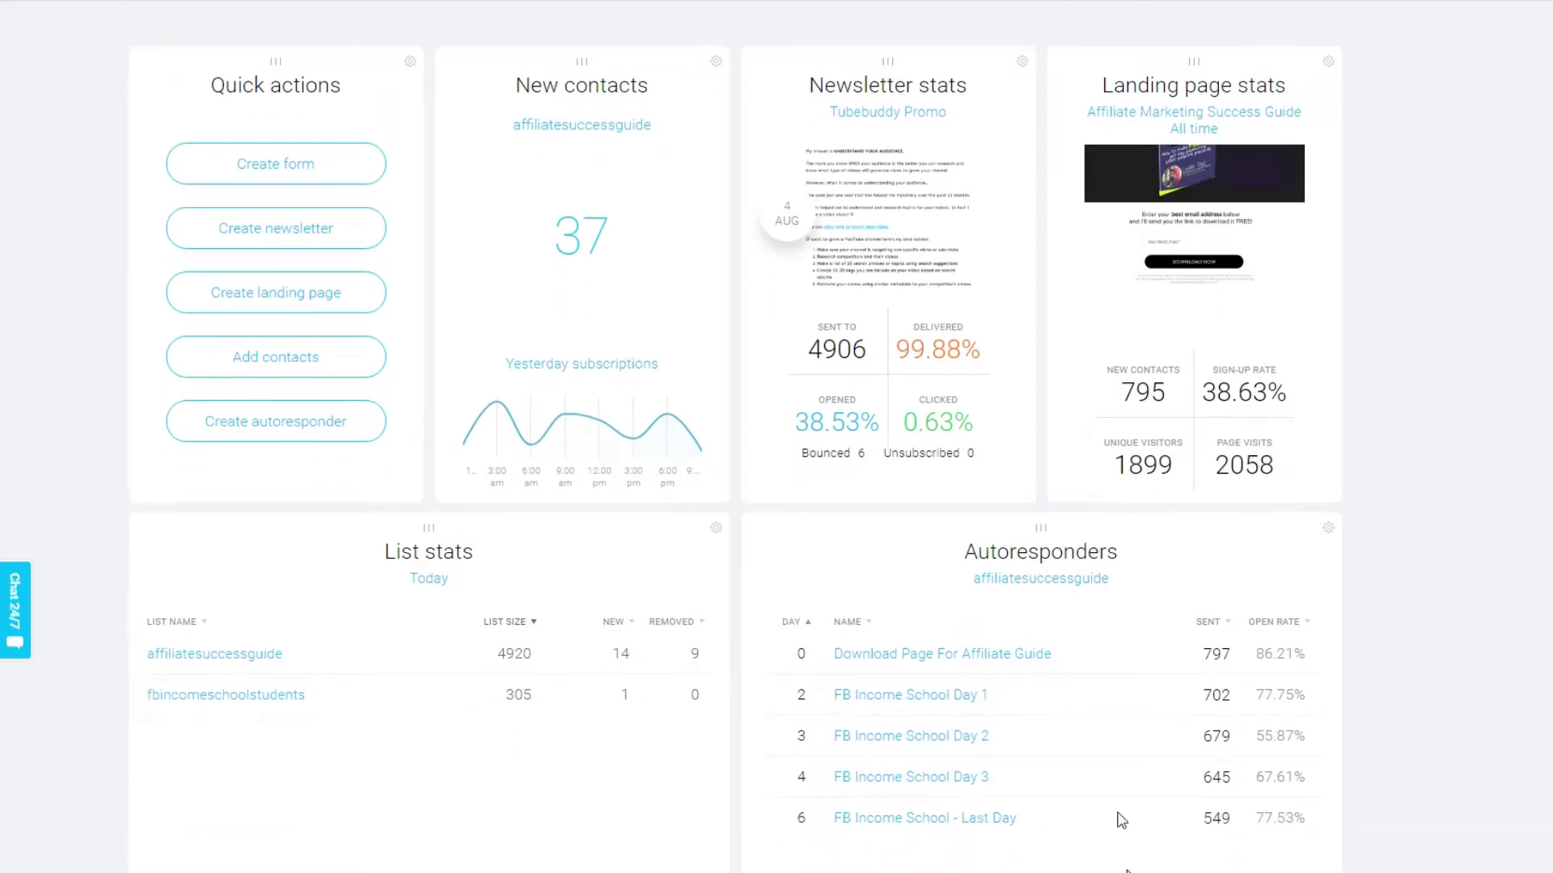
{"action": "scroll", "coordinate": [2, 536], "scroll_direction": "up", "scroll_amount": 1}
{"action": "scroll", "coordinate": [2, 535], "scroll_direction": "down", "scroll_amount": 1}
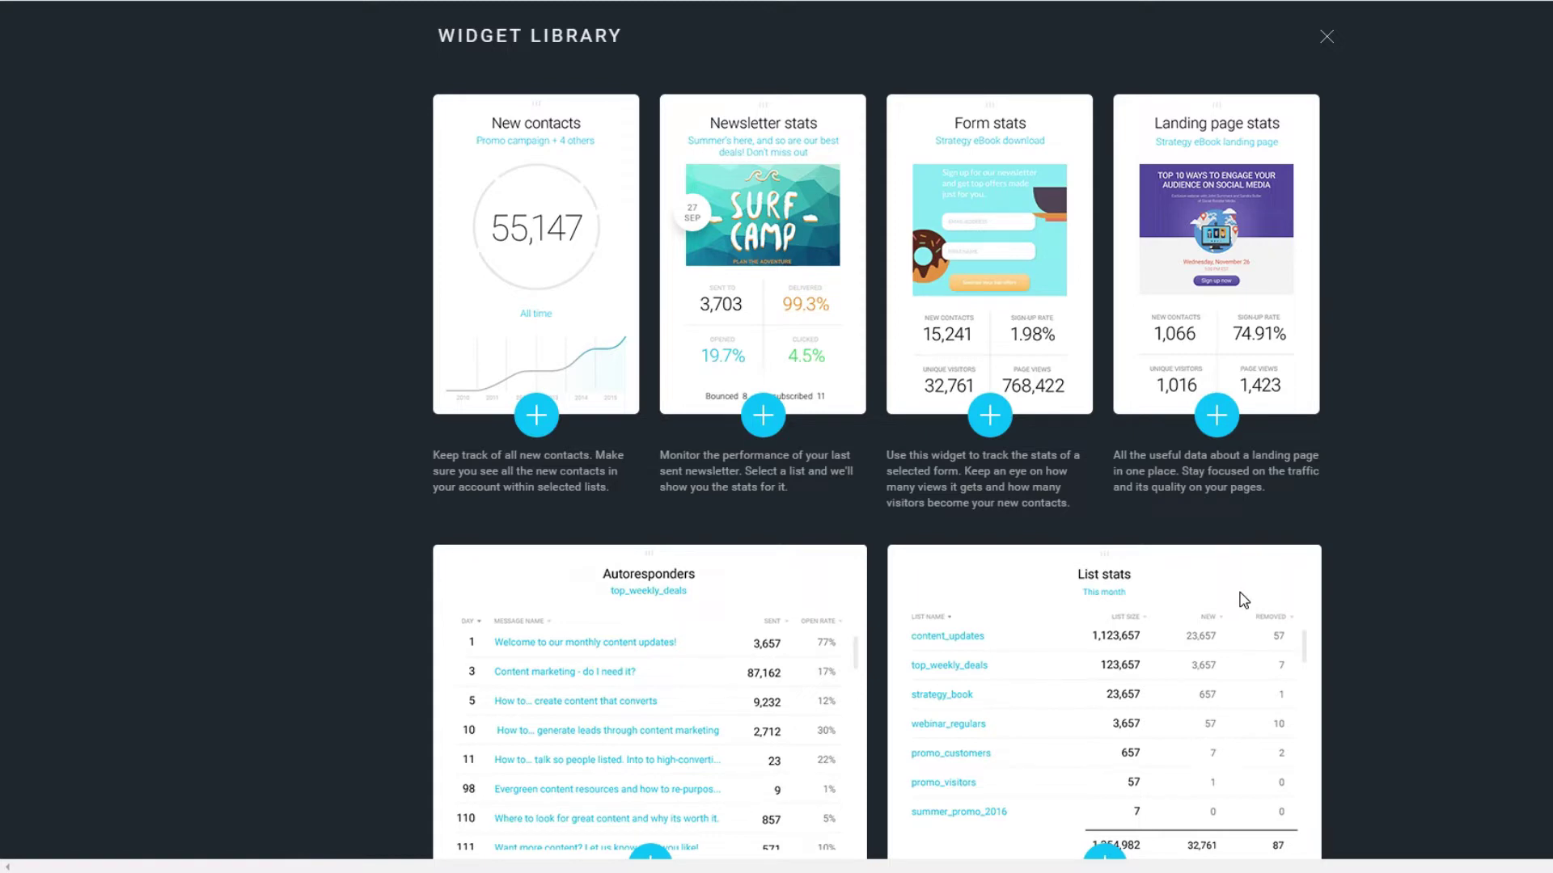
{"action": "scroll", "coordinate": [1244, 600], "scroll_direction": "down", "scroll_amount": 6}
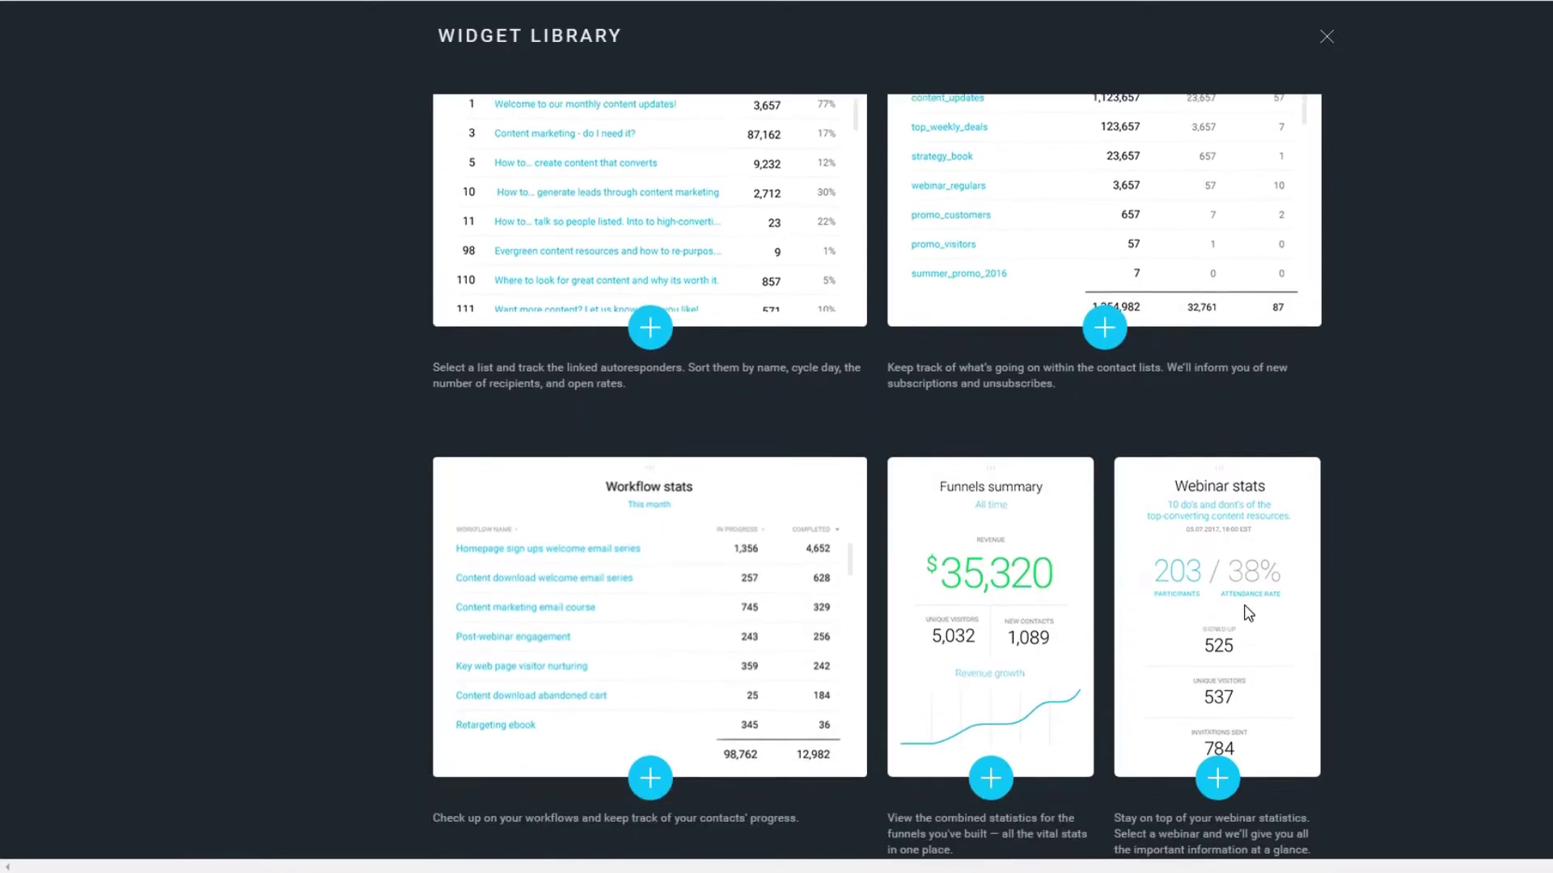
{"action": "scroll", "coordinate": [1244, 603], "scroll_direction": "down", "scroll_amount": 4}
{"action": "scroll", "coordinate": [1352, 52], "scroll_direction": "up", "scroll_amount": 12}
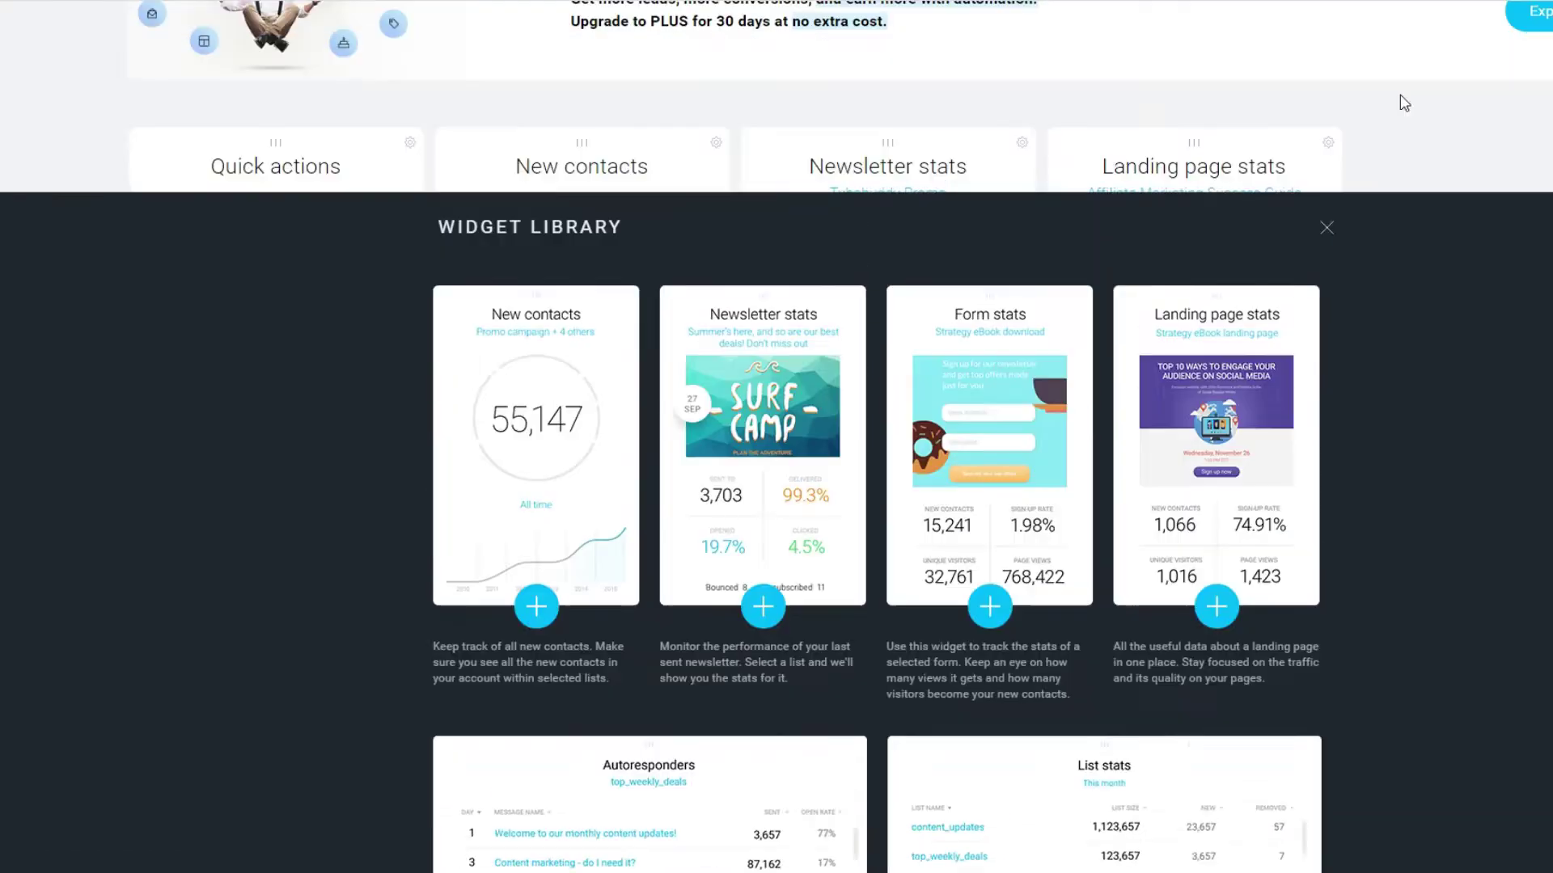
- Close the widget library, check the Create dropdown, then bring up the main Menu
{"action": "left_click", "coordinate": [1404, 102]}
{"action": "scroll", "coordinate": [841, 437], "scroll_direction": "up", "scroll_amount": 2}
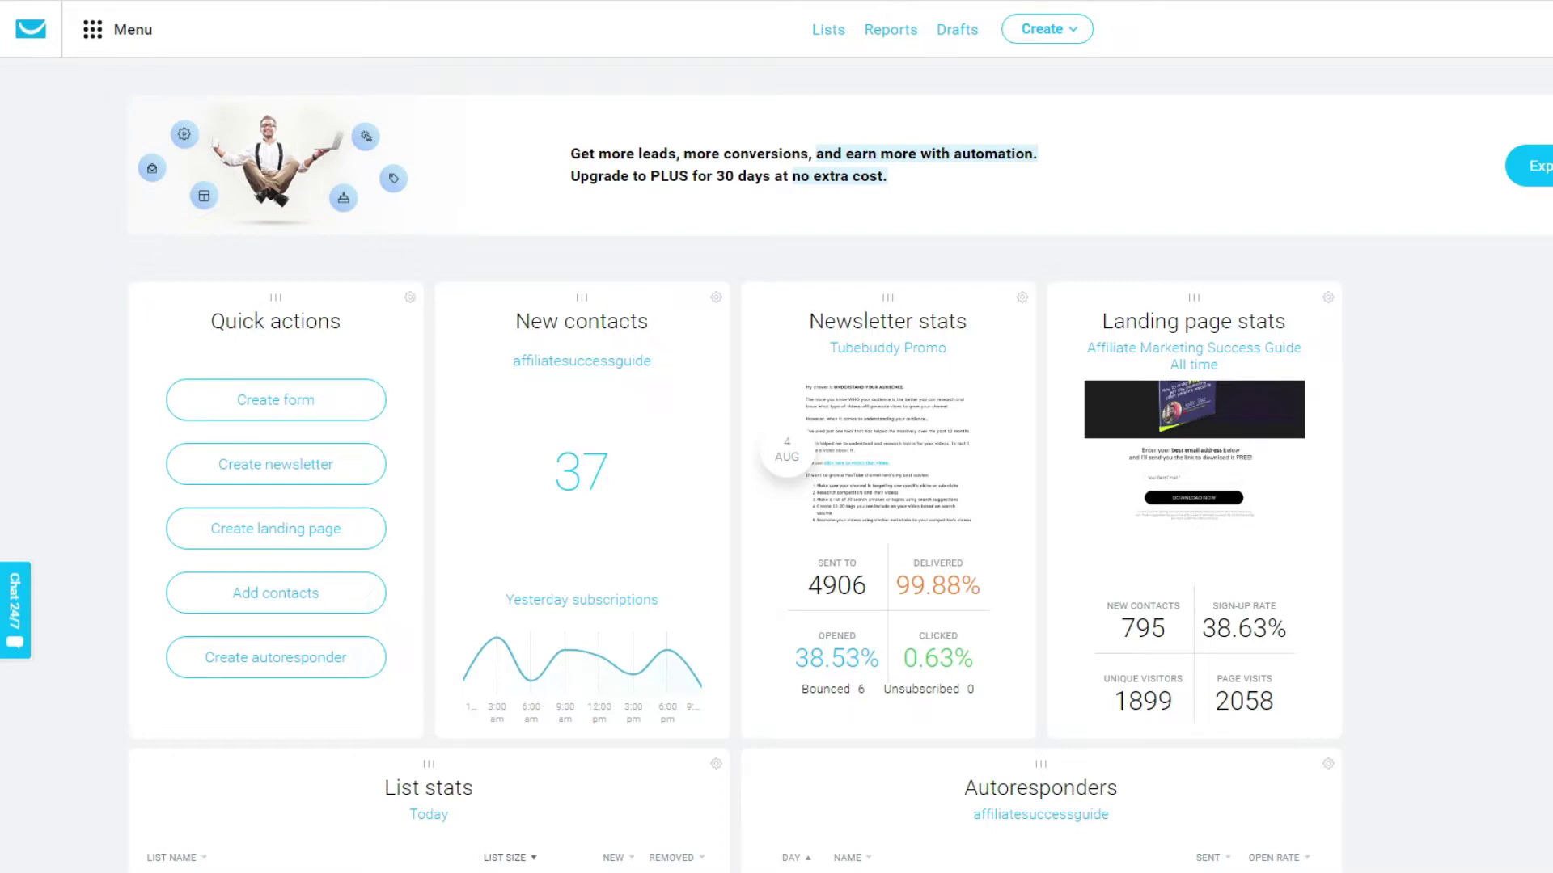
{"action": "left_click", "coordinate": [1078, 32]}
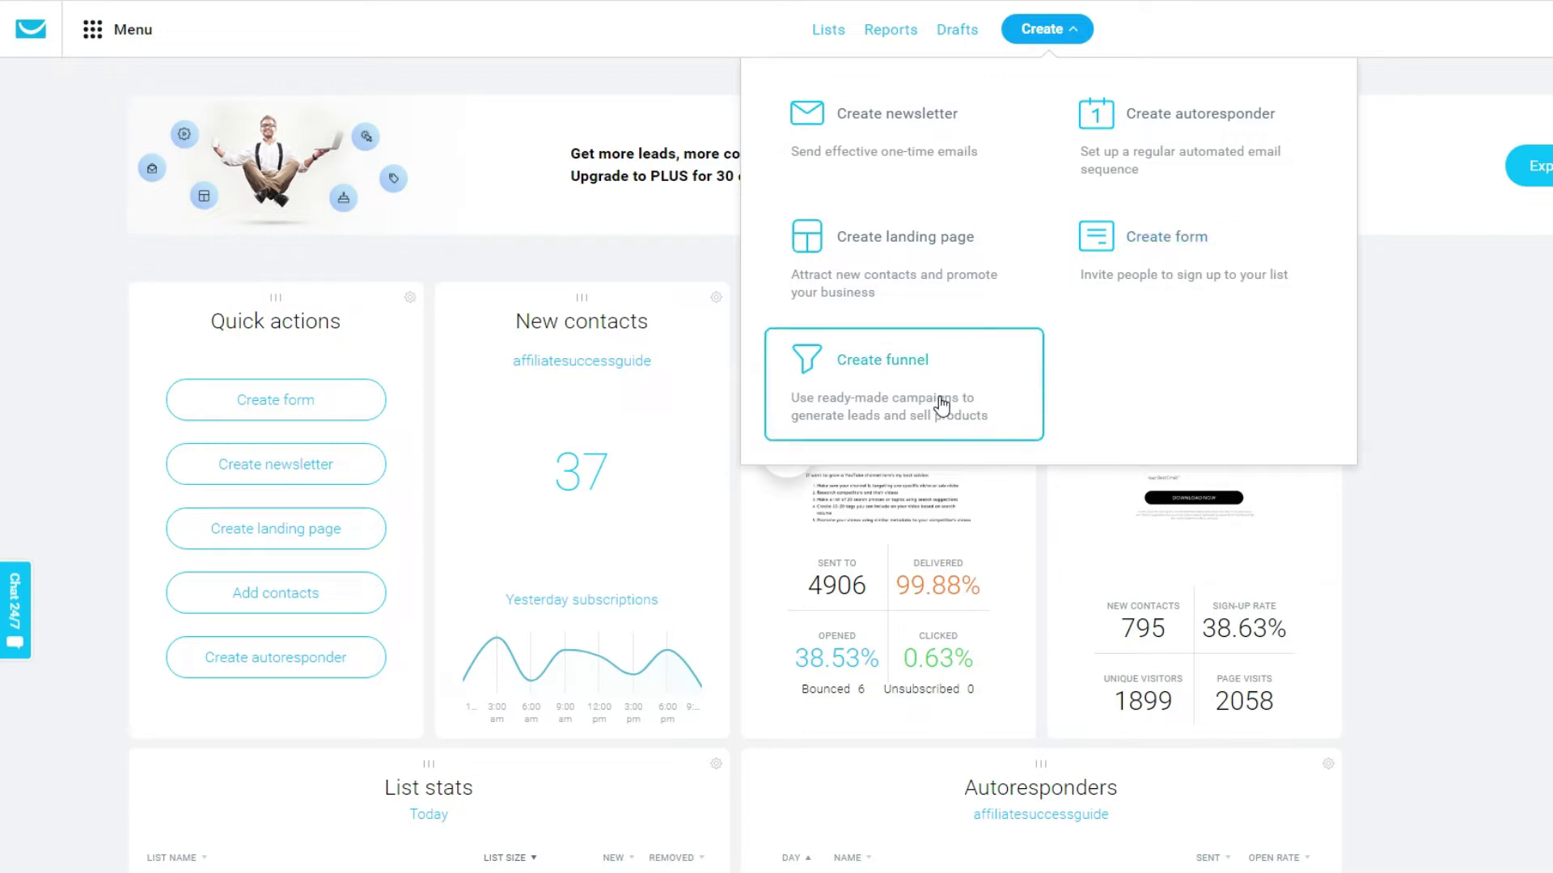
{"action": "left_click", "coordinate": [91, 31]}
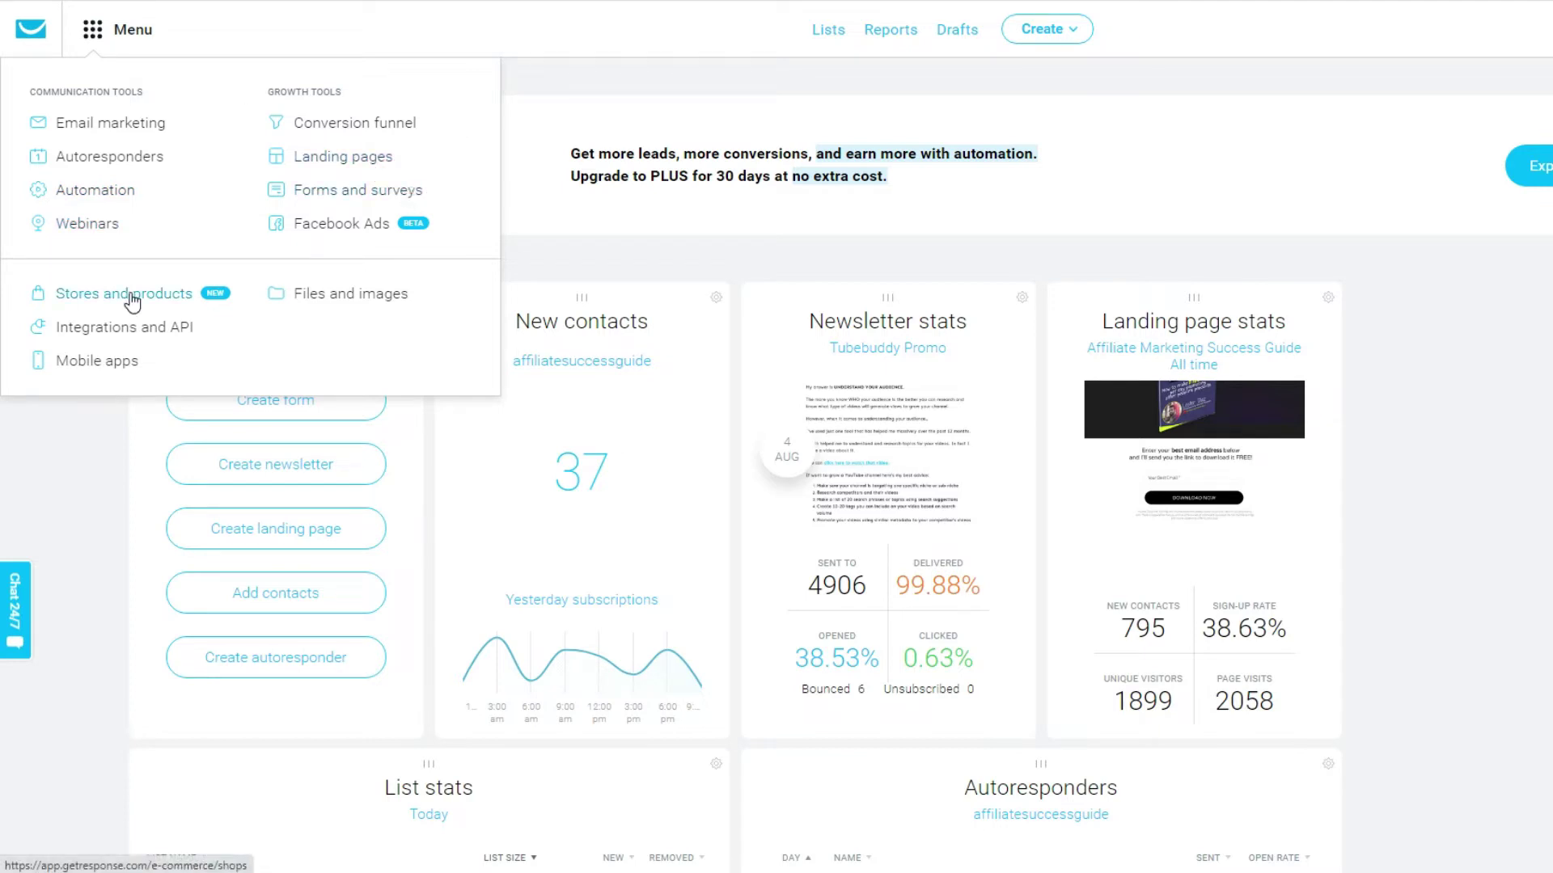
- Open Email marketing and look over the Newsletters list, including Tubebuddy Promo and Case Study Video
{"action": "left_click", "coordinate": [108, 126]}
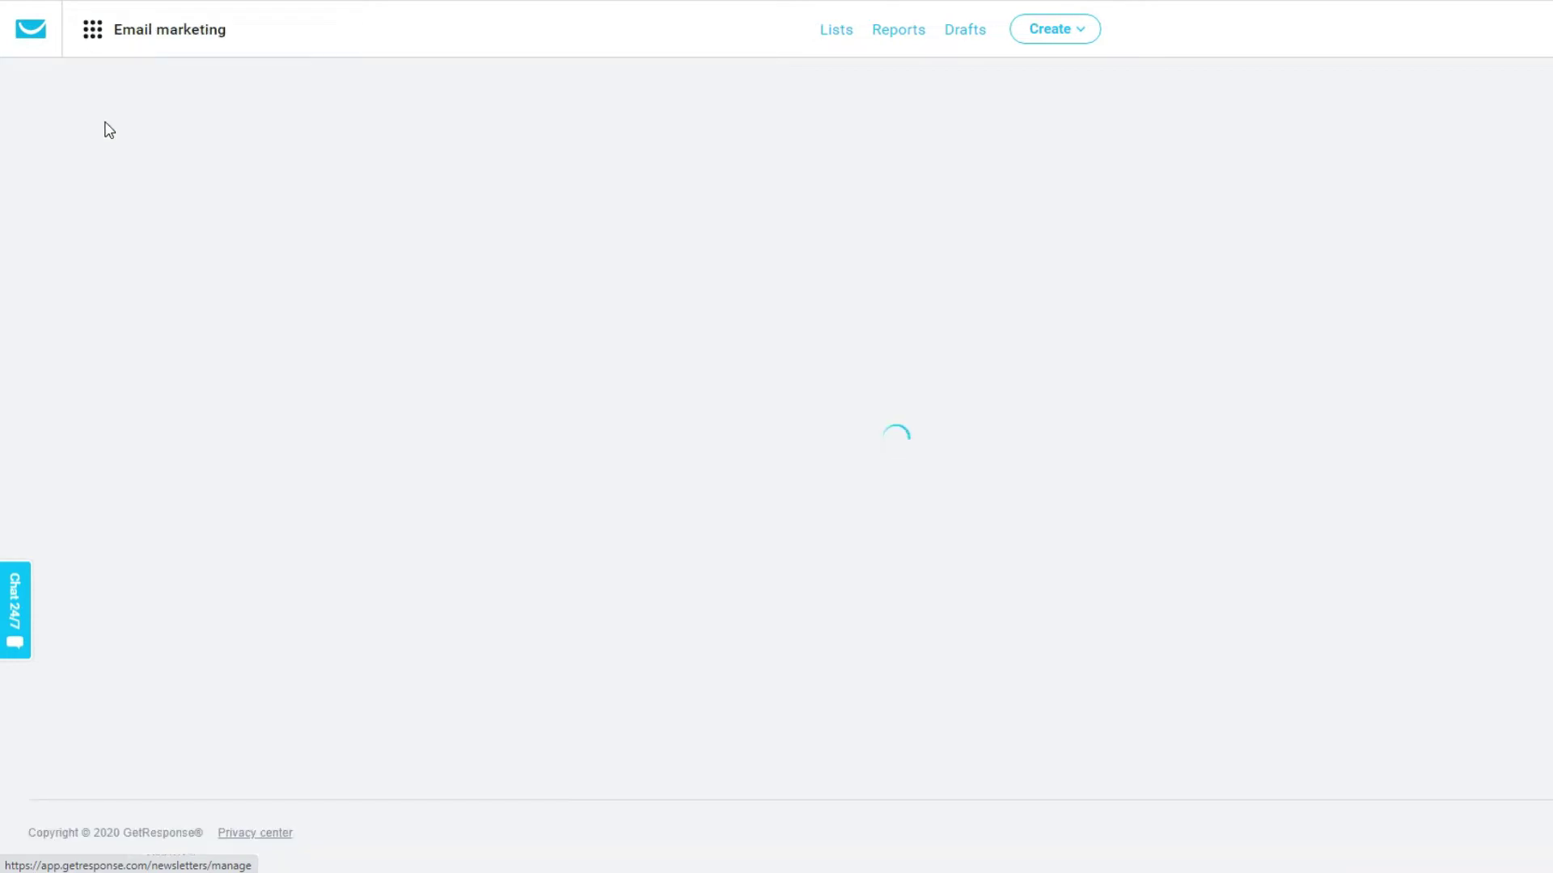
{"action": "scroll", "coordinate": [371, 261], "scroll_direction": "down", "scroll_amount": 2}
{"action": "scroll", "coordinate": [380, 299], "scroll_direction": "up", "scroll_amount": 1}
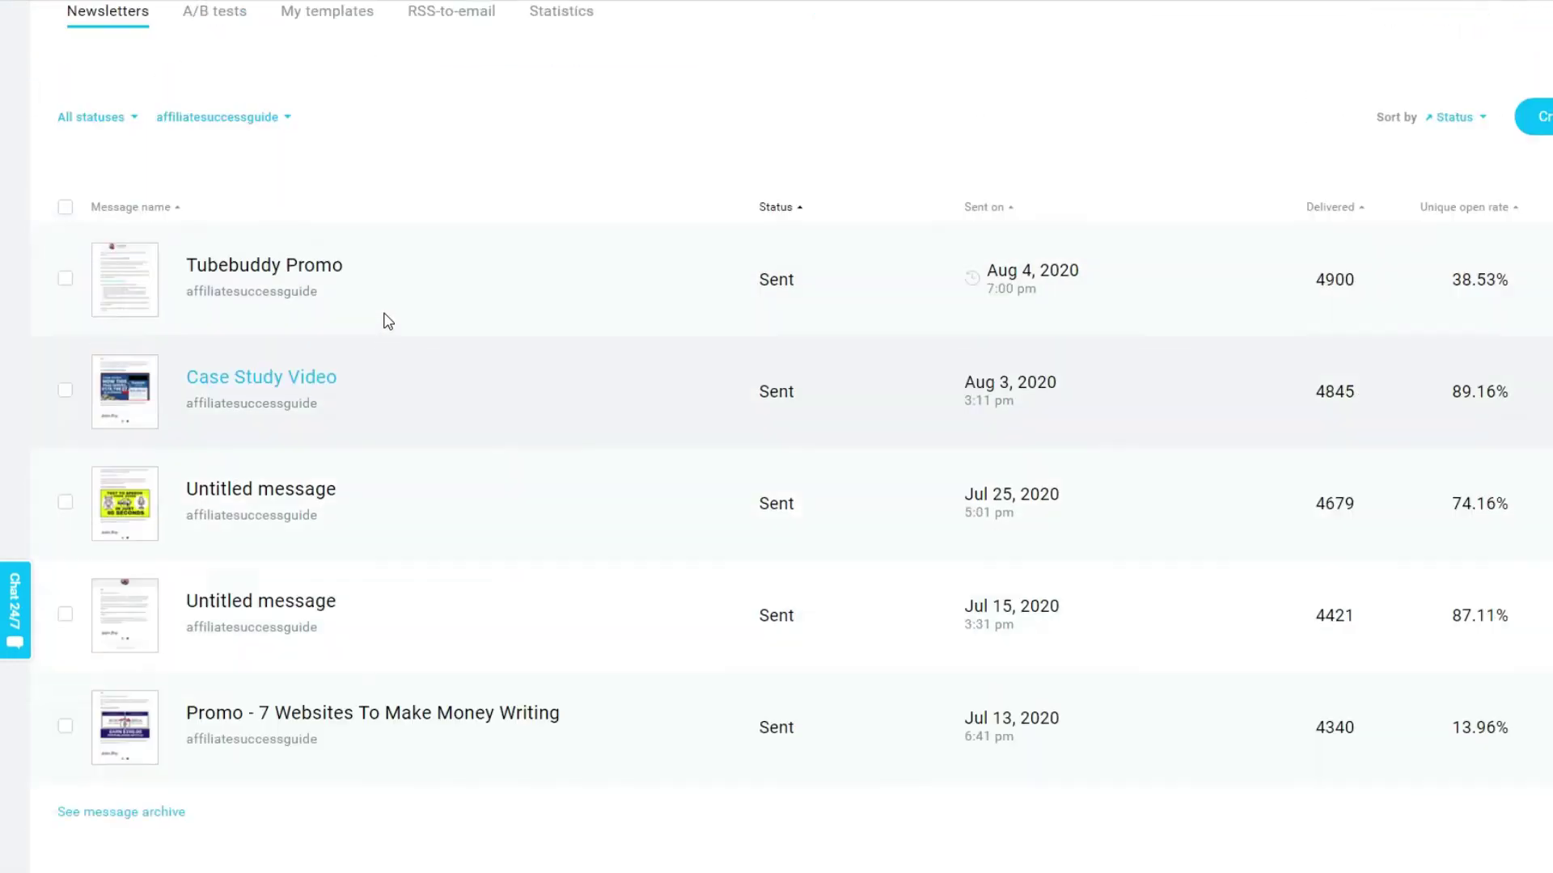
{"action": "scroll", "coordinate": [387, 321], "scroll_direction": "up", "scroll_amount": 2}
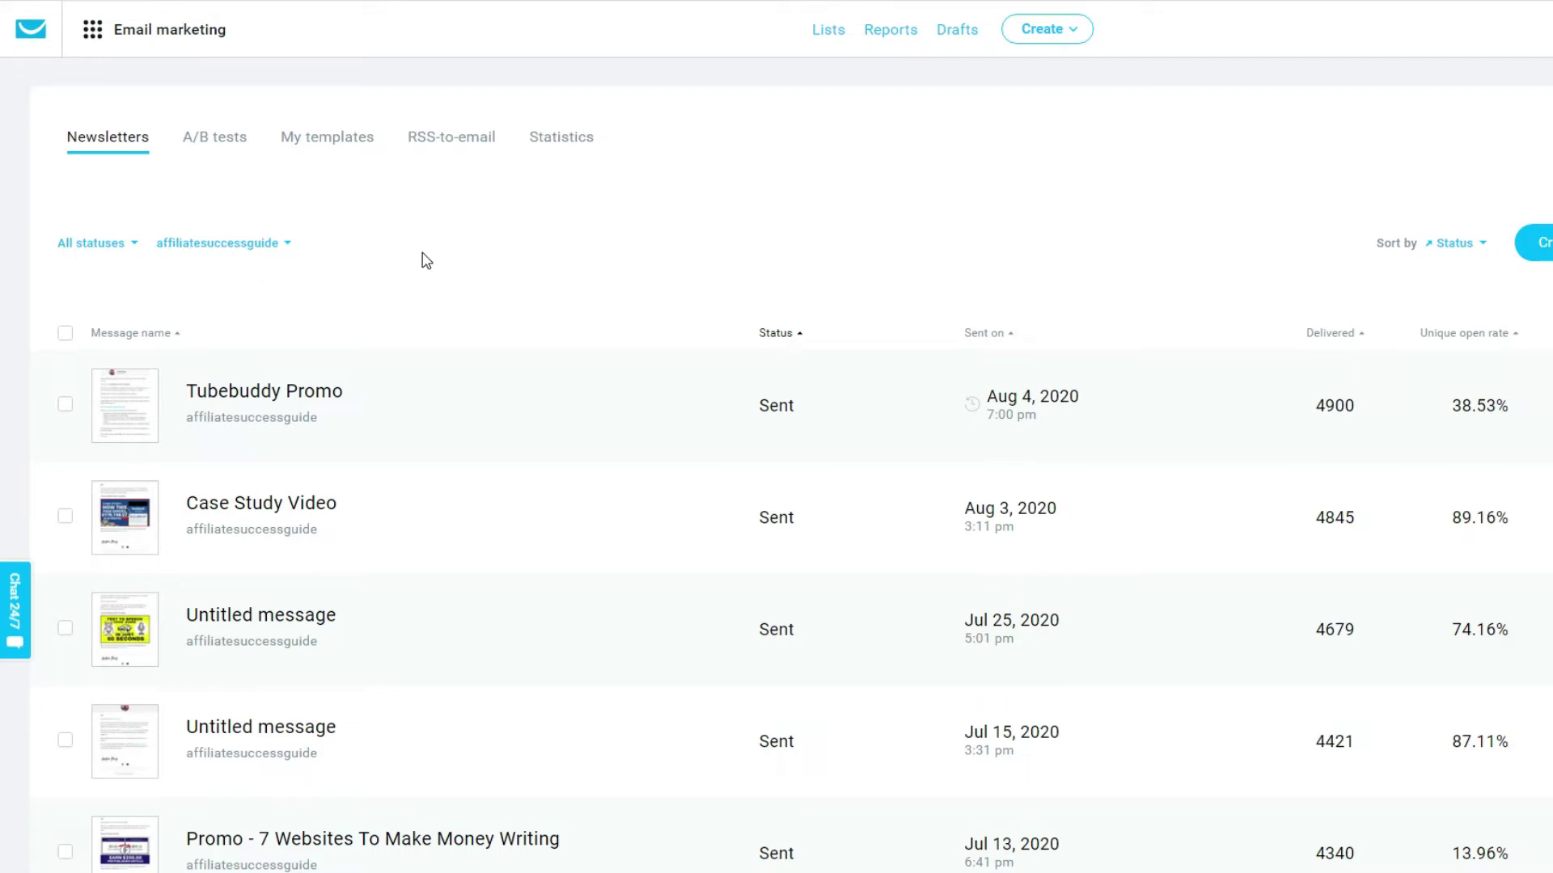
{"action": "left_click", "coordinate": [90, 29]}
- Review the five affiliatesuccessguide autoresponders in calendar view and back in table view
{"action": "left_click", "coordinate": [76, 166]}
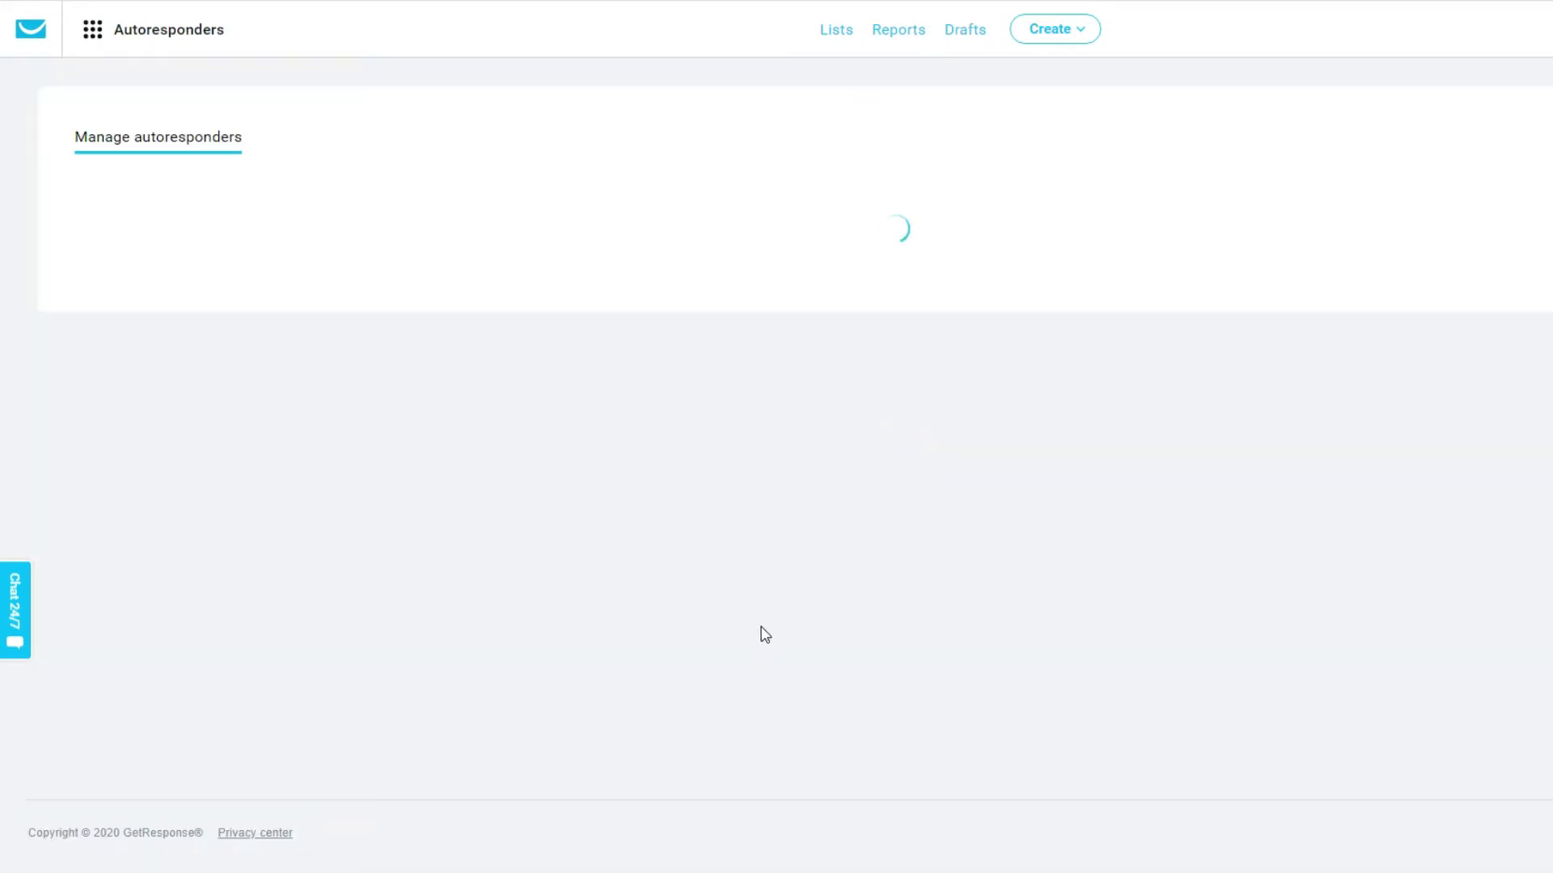
{"action": "scroll", "coordinate": [773, 631], "scroll_direction": "down", "scroll_amount": 1}
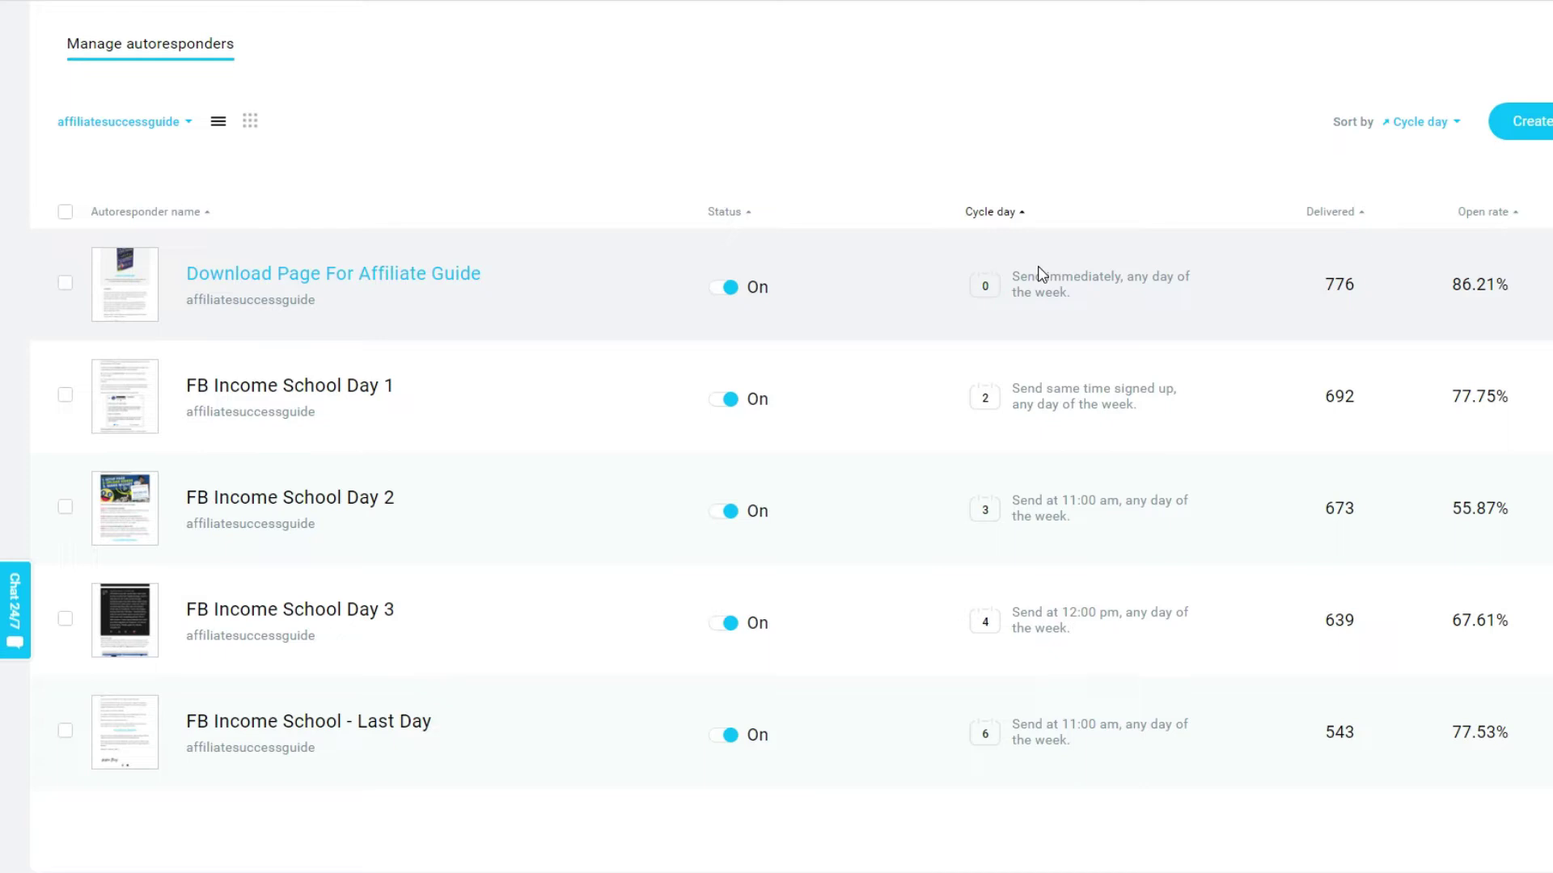
{"action": "left_click", "coordinate": [250, 121]}
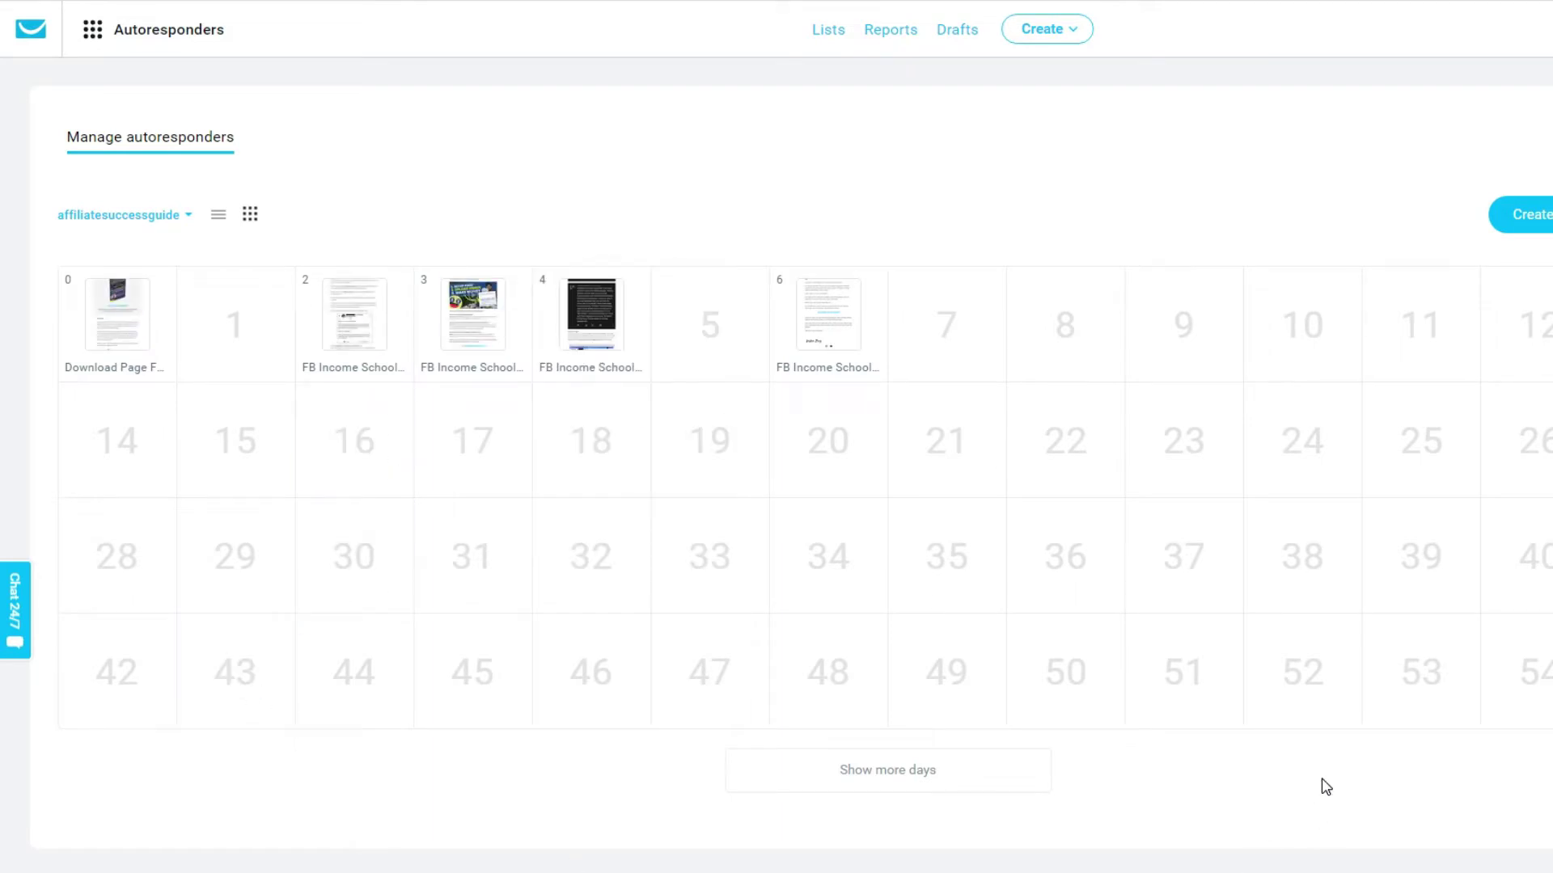
{"action": "mouse_move", "coordinate": [784, 333]}
{"action": "left_click", "coordinate": [217, 216]}
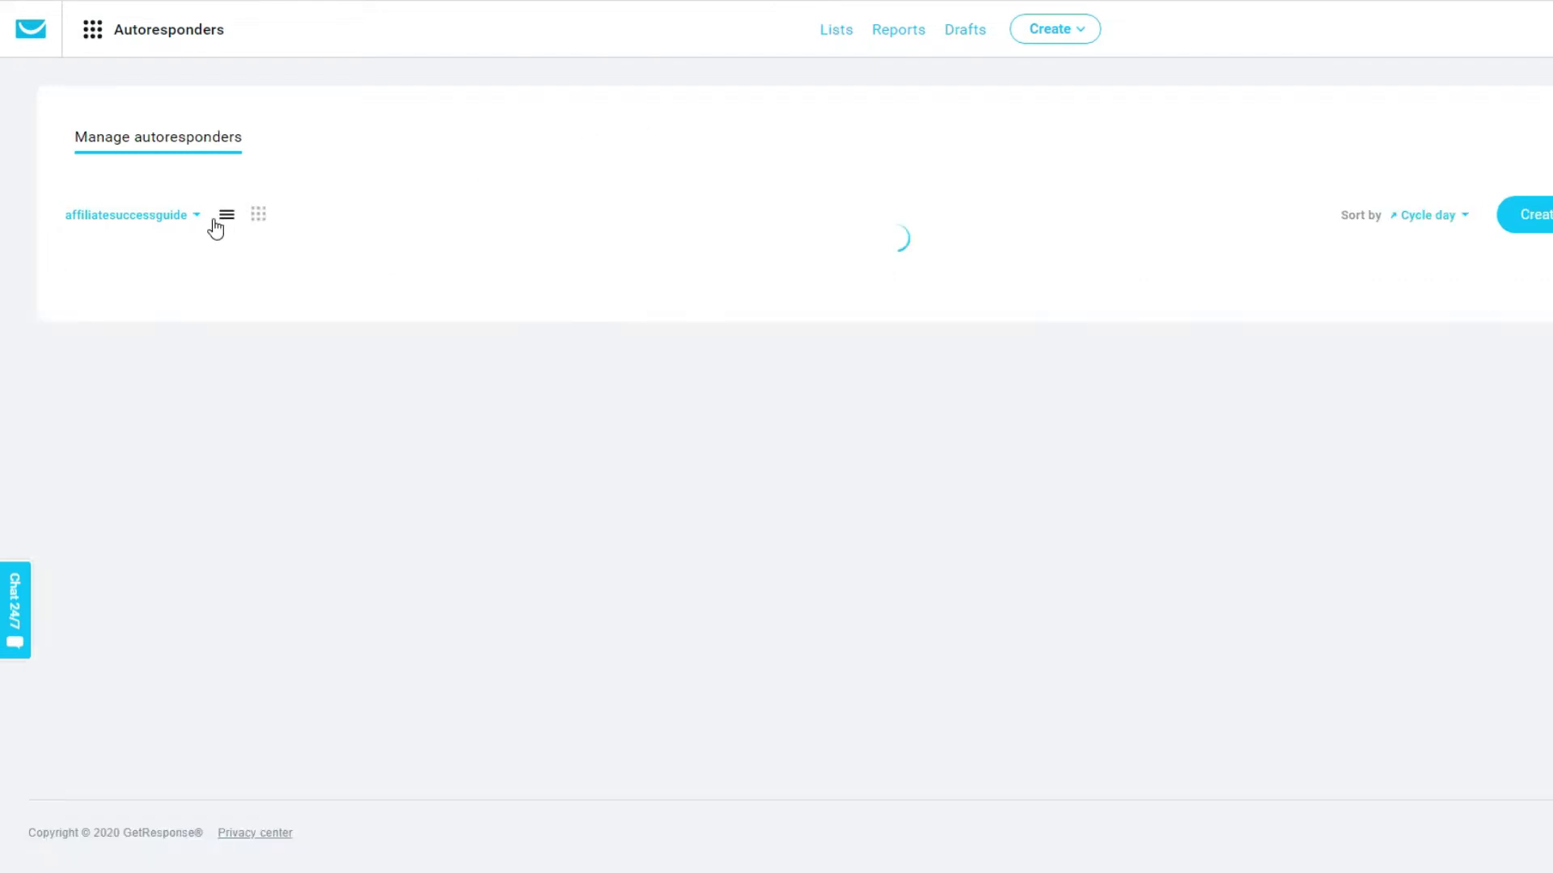
{"action": "scroll", "coordinate": [1255, 428], "scroll_direction": "down", "scroll_amount": 2}
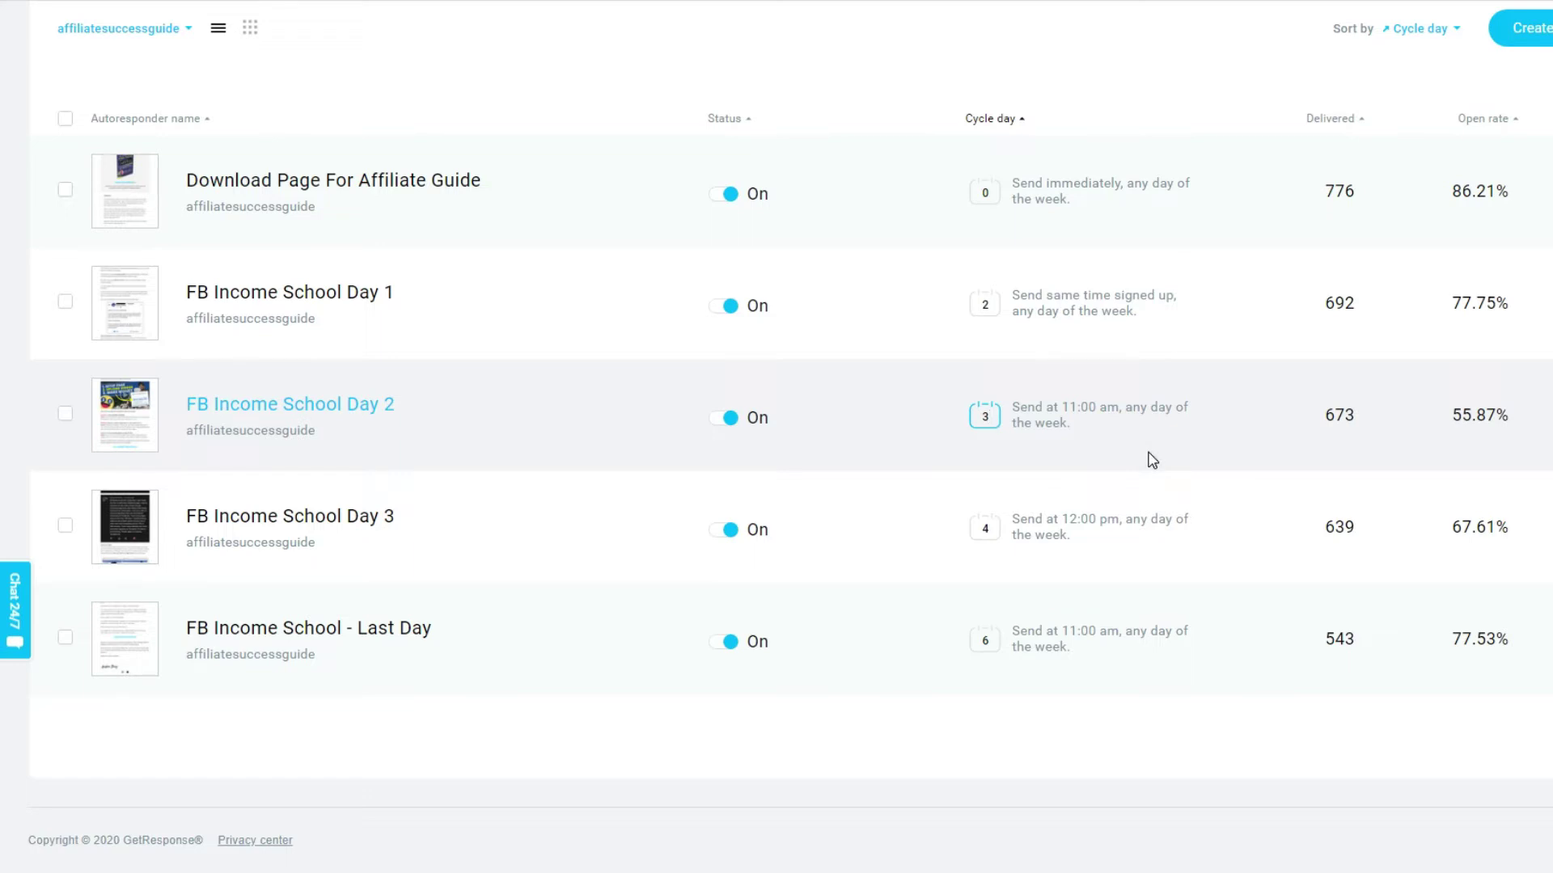
{"action": "scroll", "coordinate": [716, 295], "scroll_direction": "up", "scroll_amount": 1}
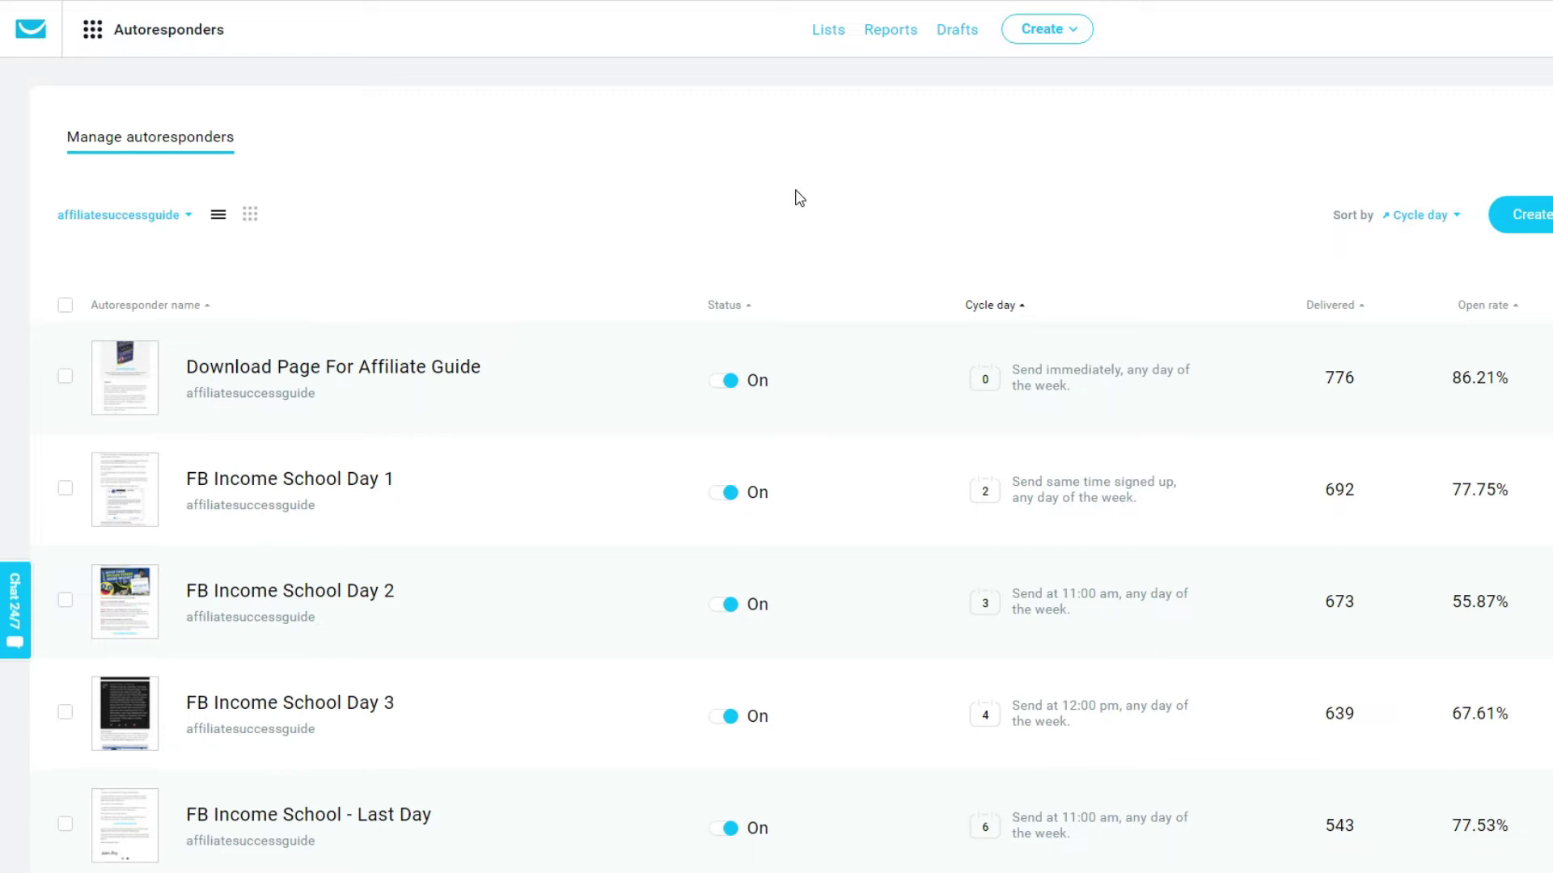
{"action": "left_click", "coordinate": [108, 29]}
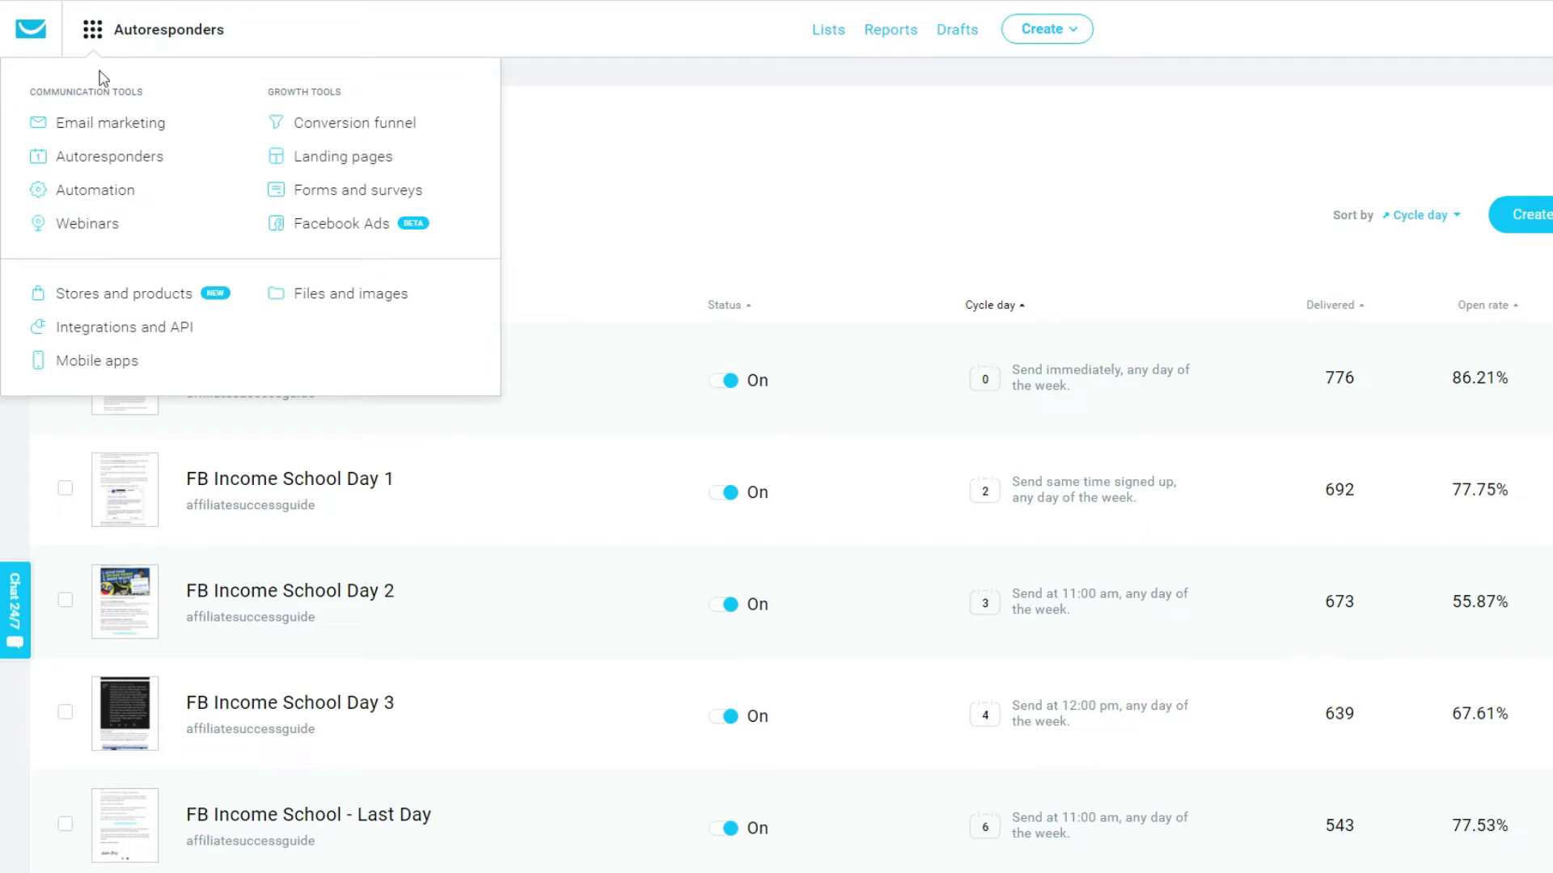
- Go to Landing pages and start a new page from the template gallery
{"action": "left_click", "coordinate": [328, 176]}
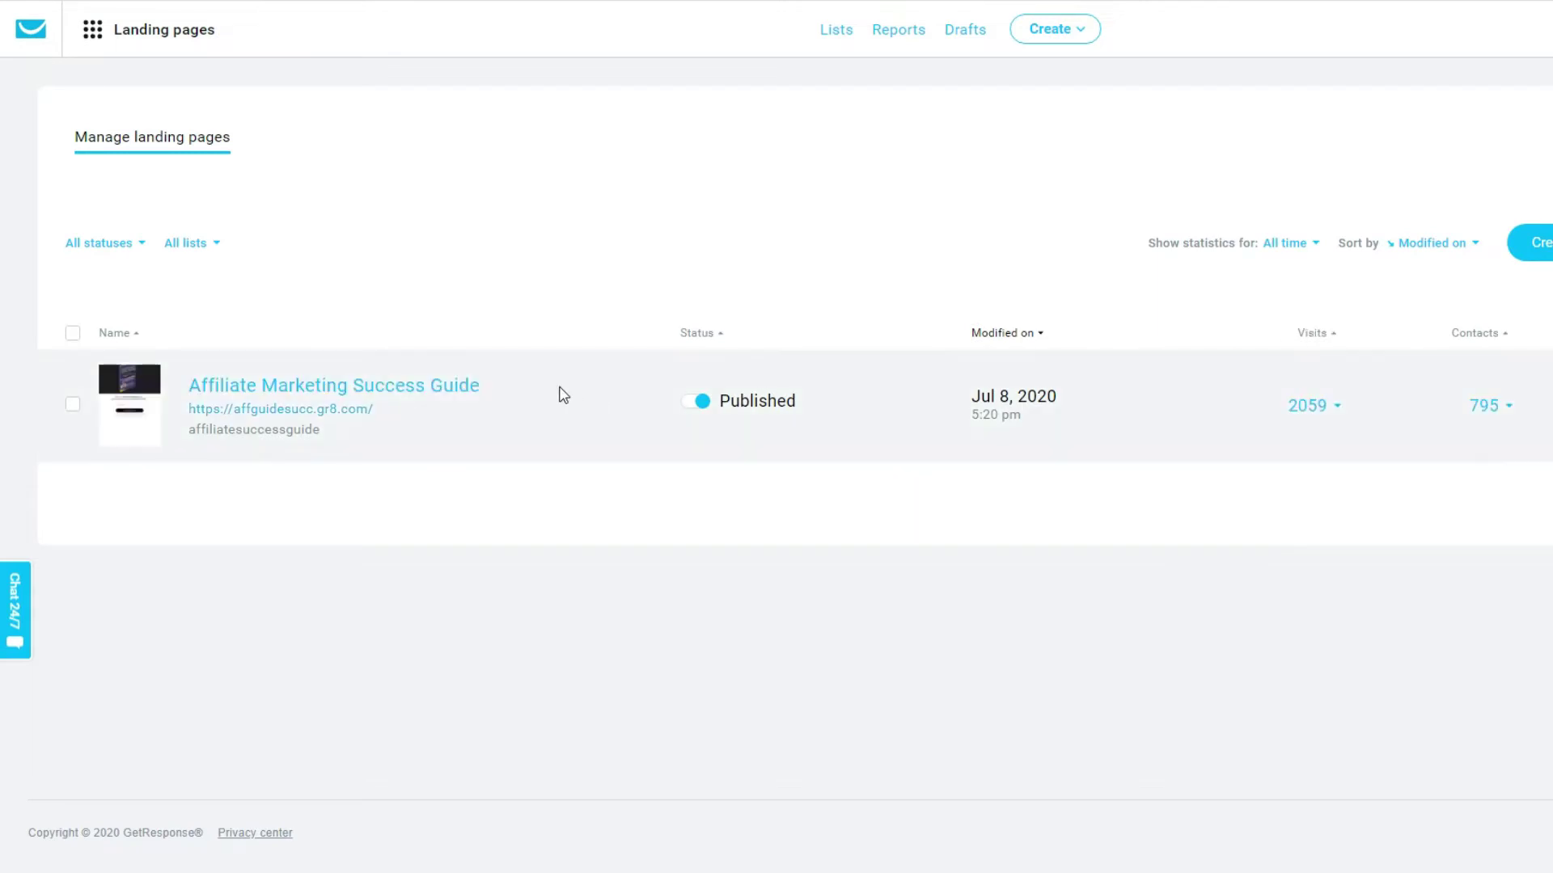
{"action": "left_click", "coordinate": [1532, 246]}
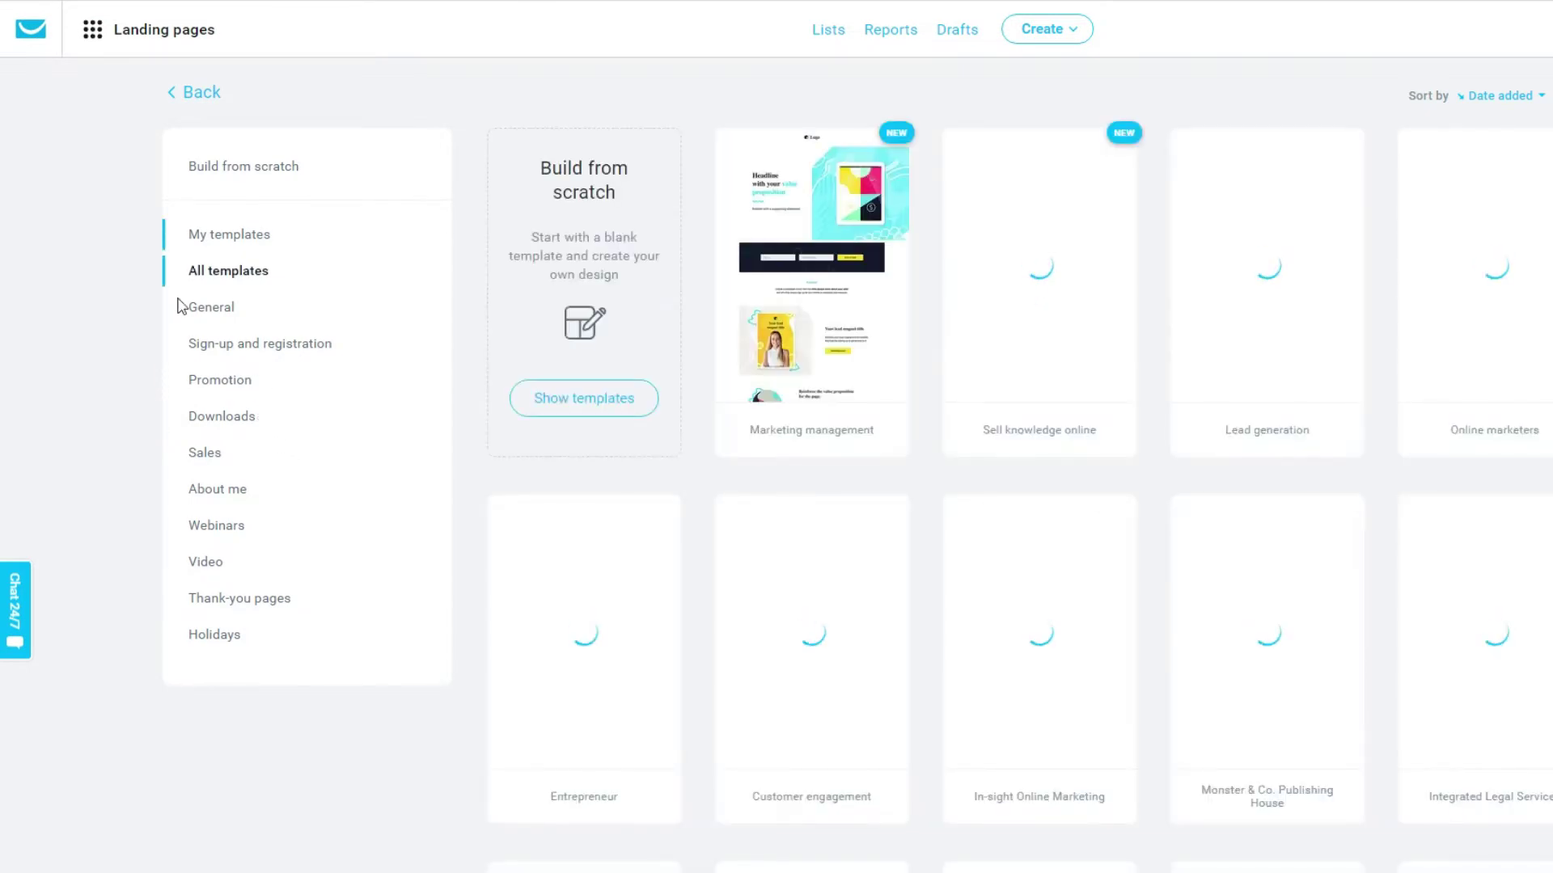
{"action": "mouse_move", "coordinate": [840, 313]}
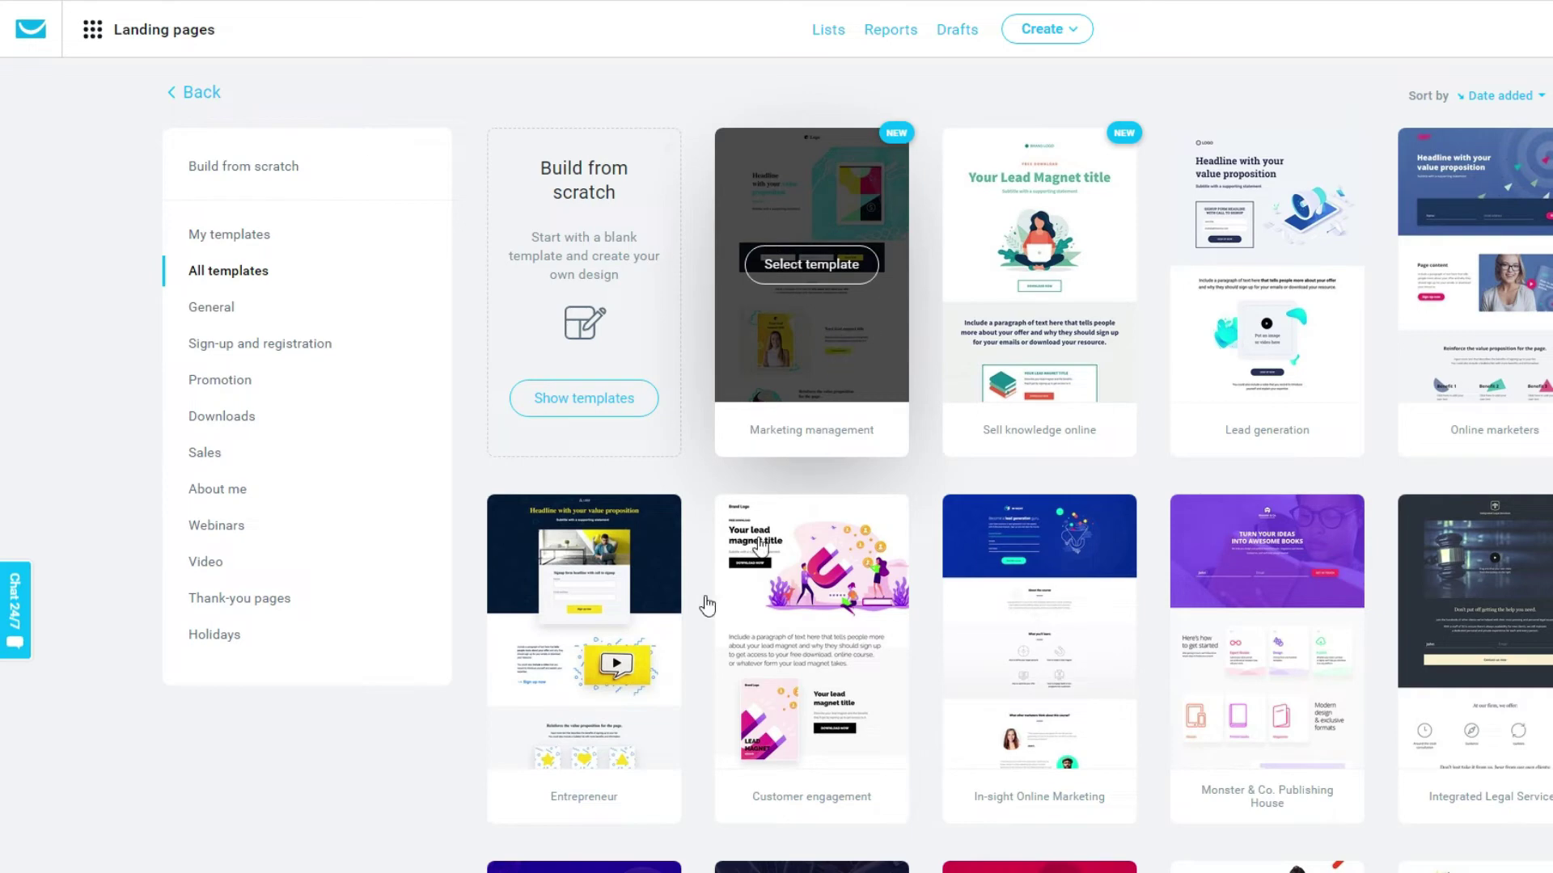
- Pick the Entrepreneur template, preview its thank-you and landing pages, and continue
{"action": "left_click", "coordinate": [590, 638]}
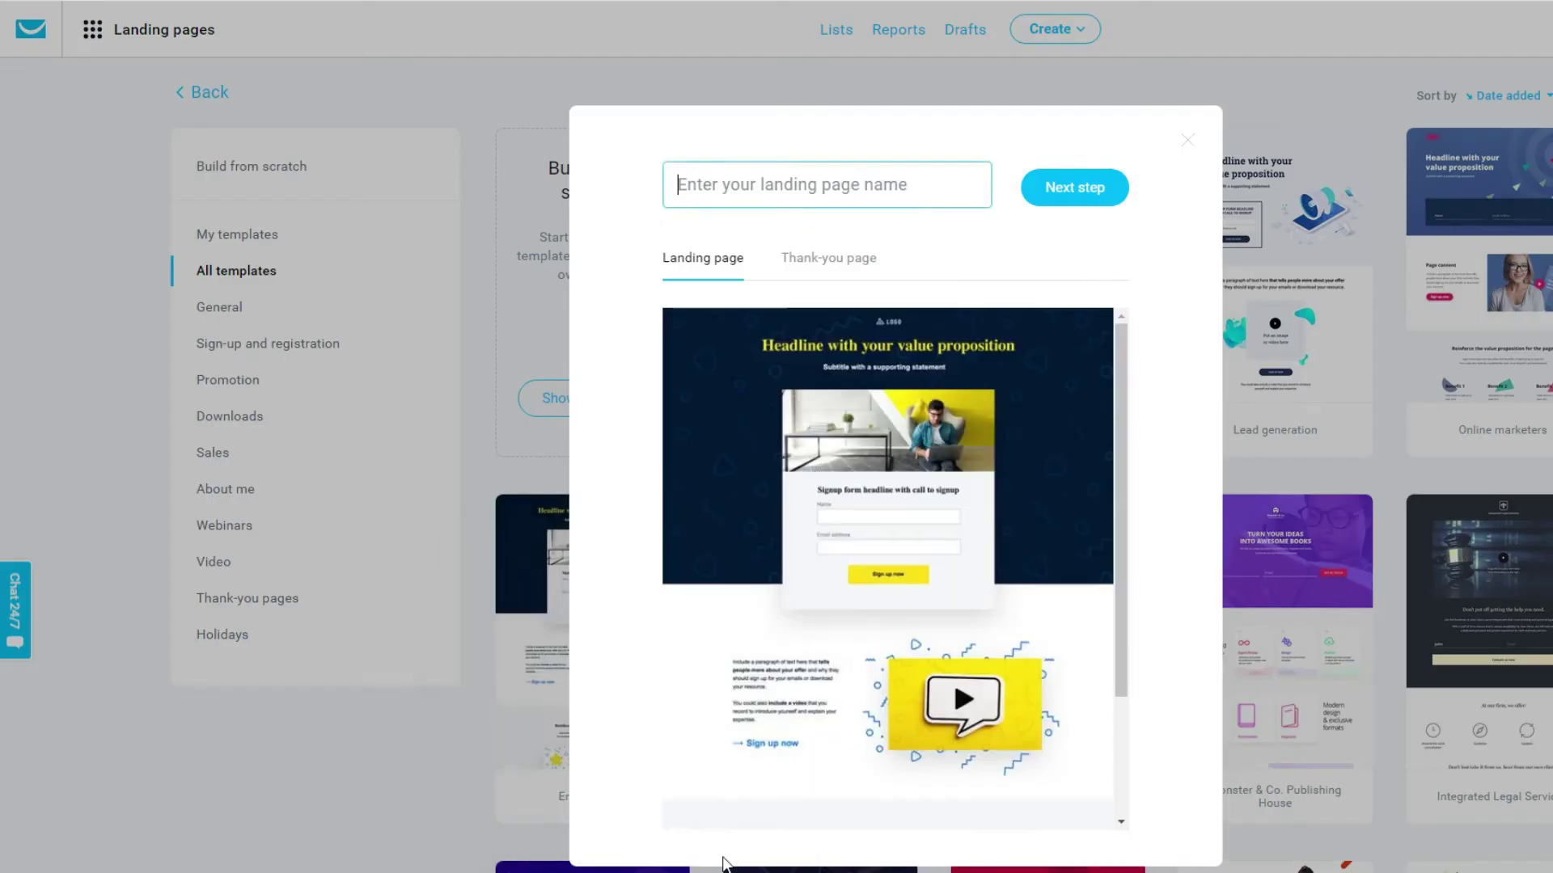
{"action": "scroll", "coordinate": [849, 602], "scroll_direction": "down", "scroll_amount": 3}
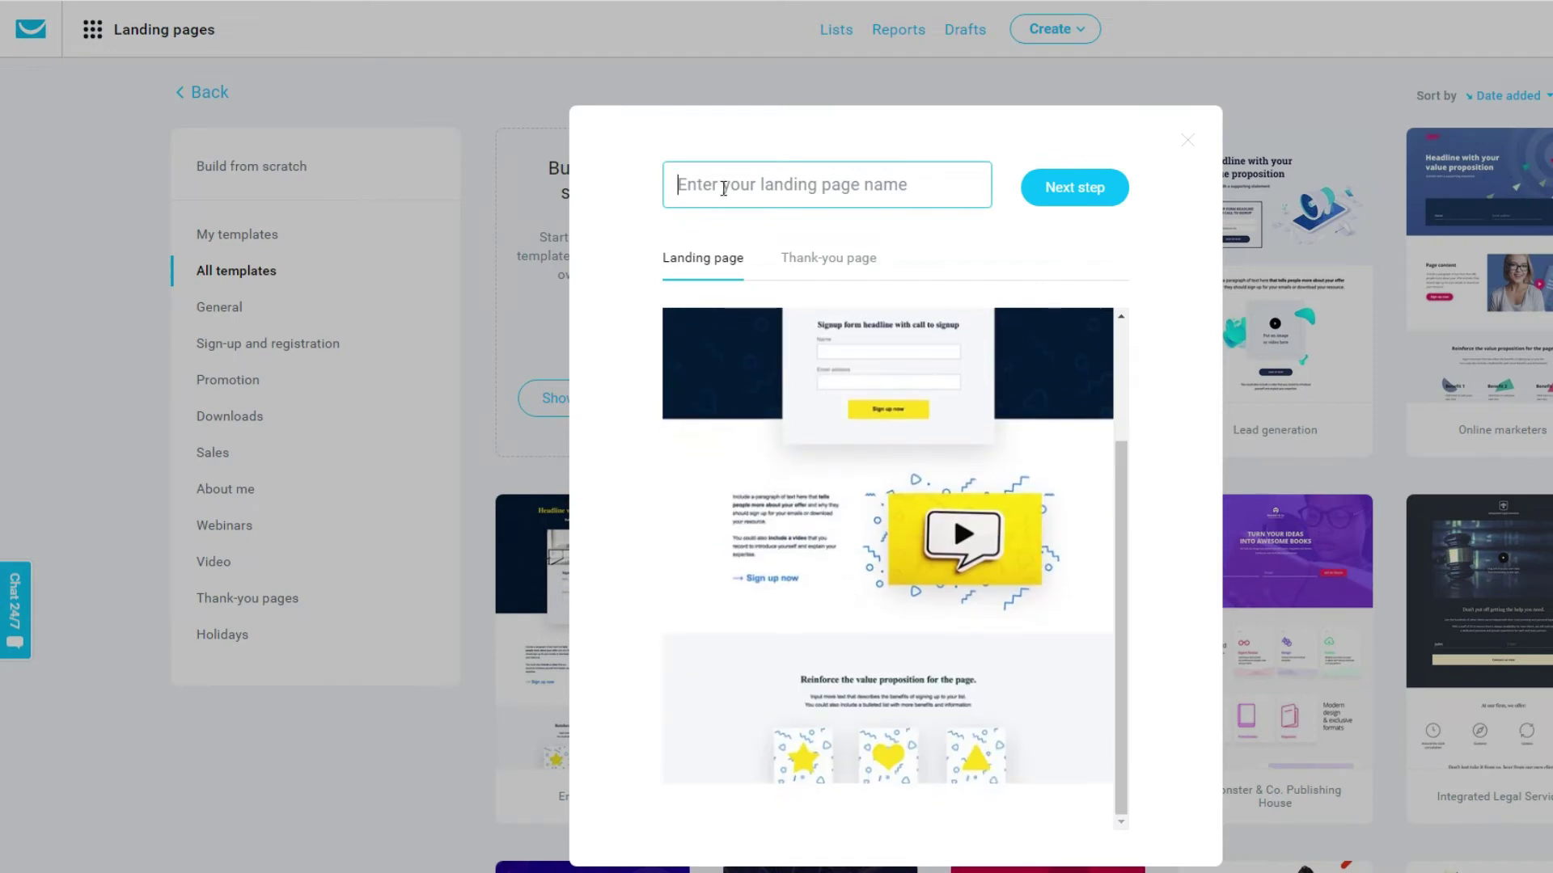
{"action": "left_click", "coordinate": [822, 270]}
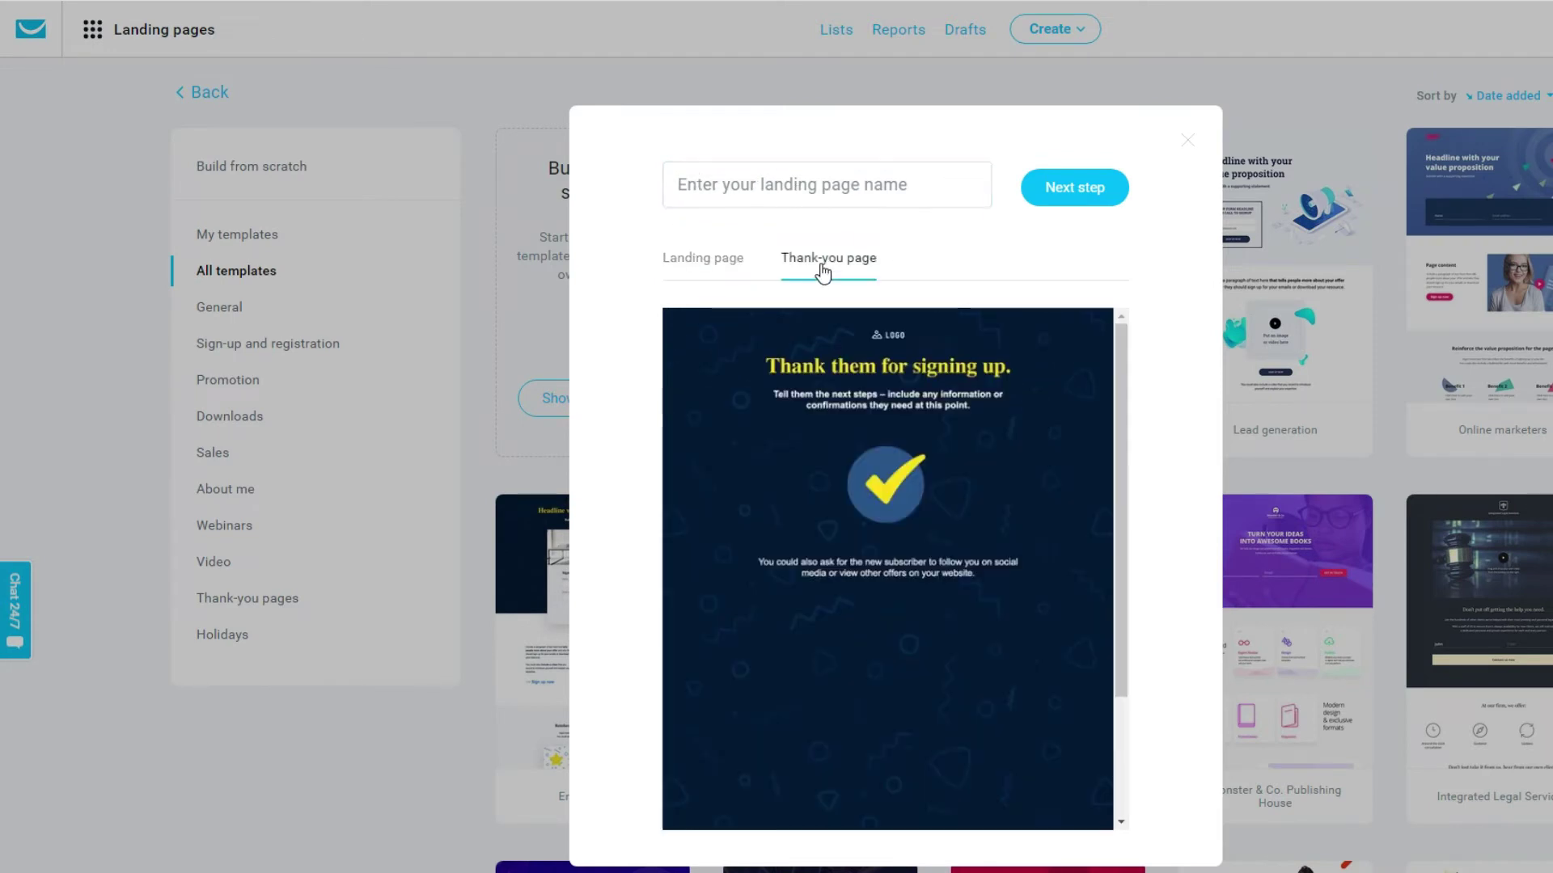
{"action": "left_click", "coordinate": [684, 265]}
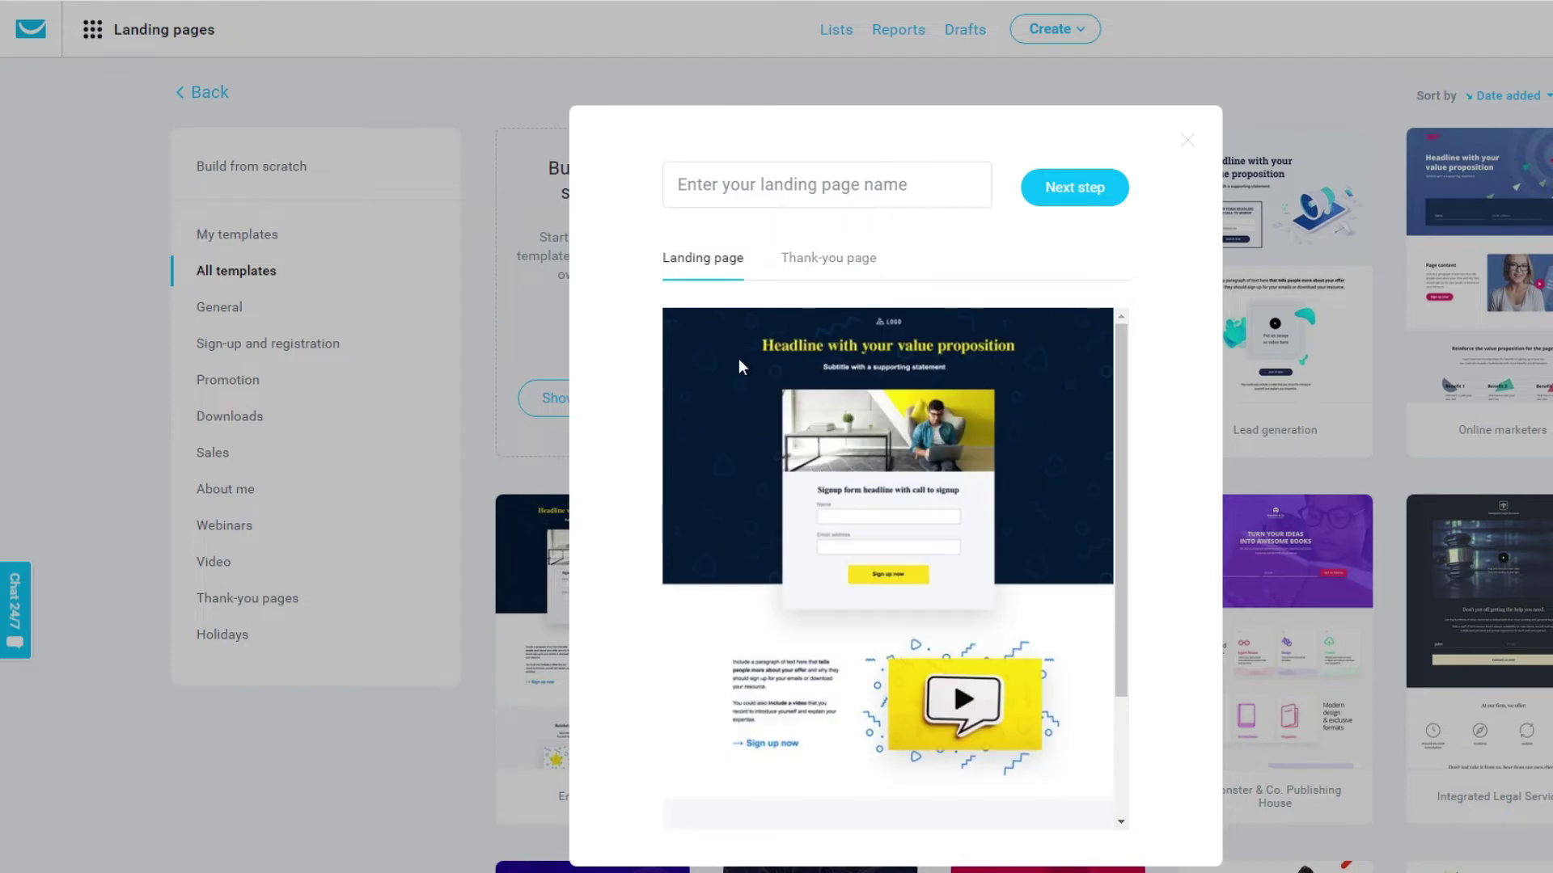
{"action": "left_click", "coordinate": [1107, 197]}
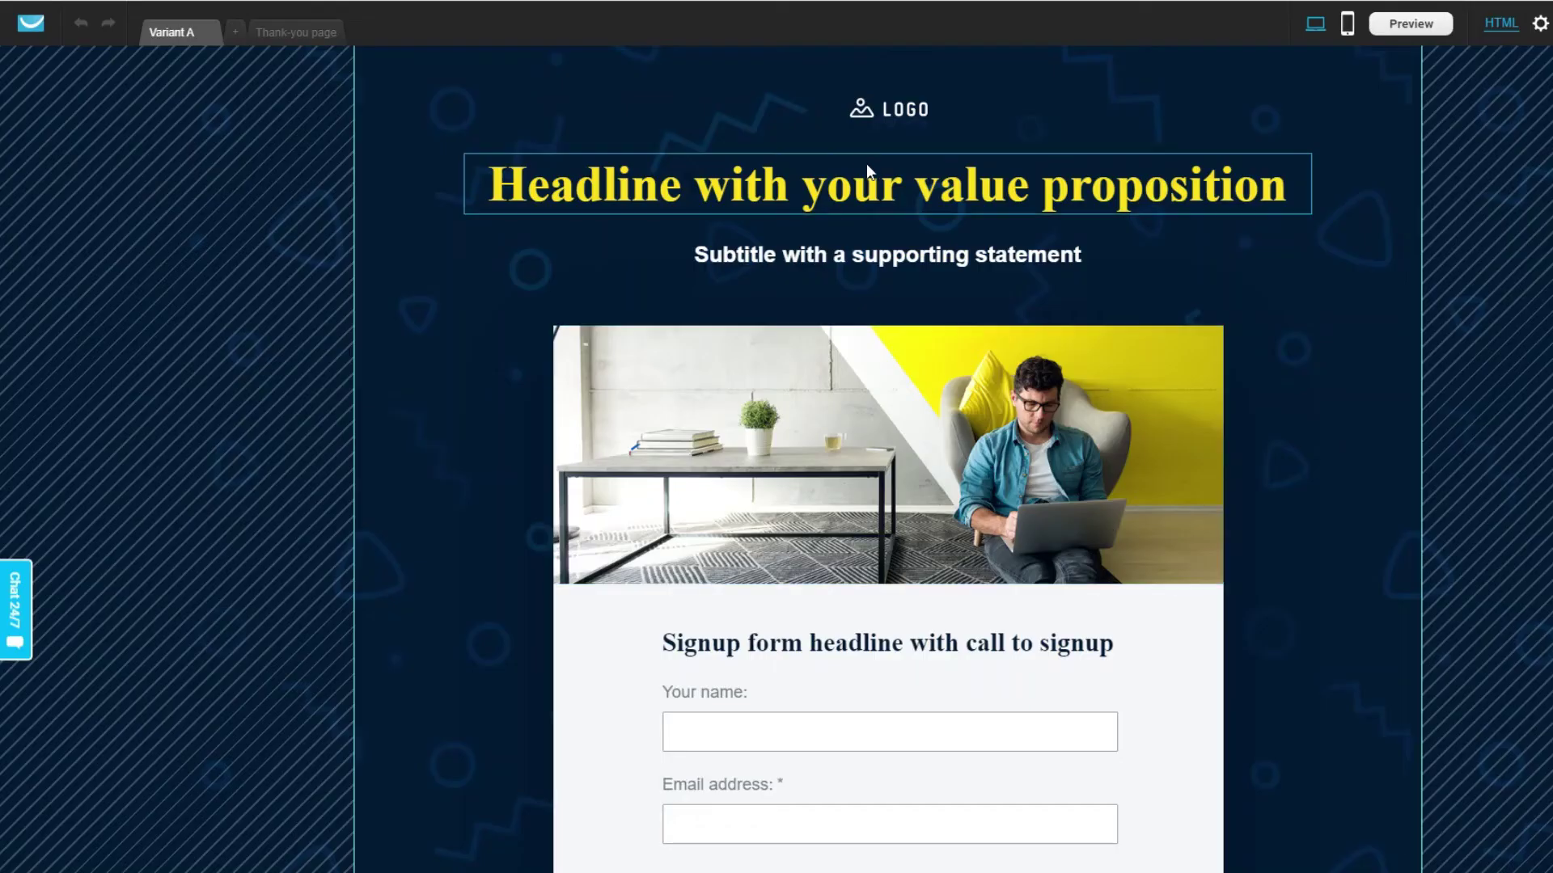
- Select the headline block and enter its text to try editing the wording
{"action": "left_click", "coordinate": [855, 172]}
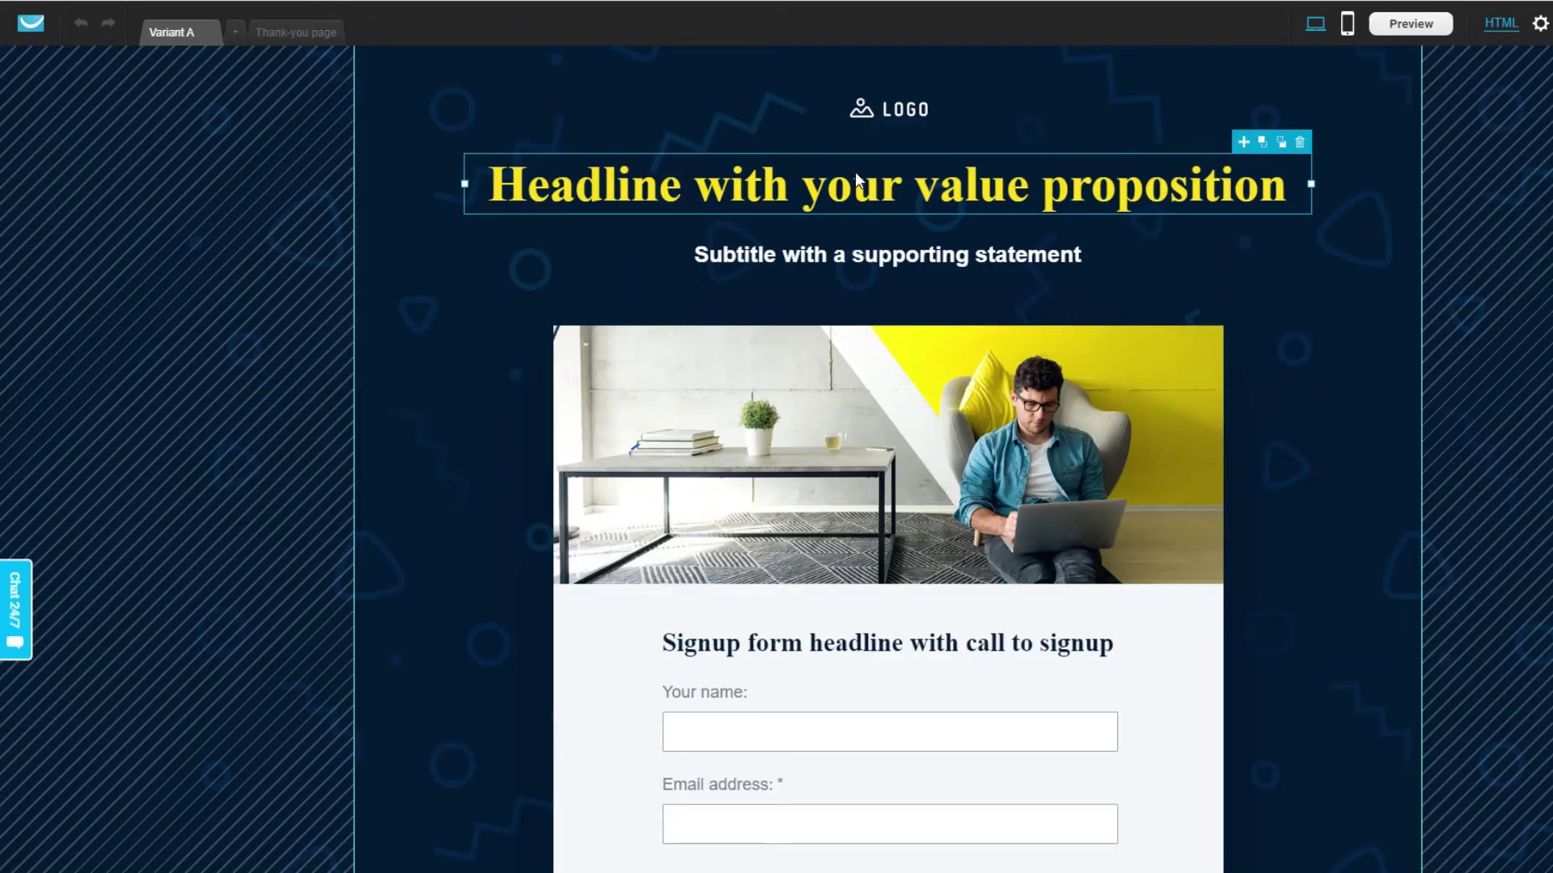
{"action": "double_click", "coordinate": [855, 171]}
{"action": "left_click", "coordinate": [855, 172]}
{"action": "left_click_drag", "start_coordinate": [965, 186], "coordinate": [774, 186]}
{"action": "left_click", "coordinate": [774, 186]}
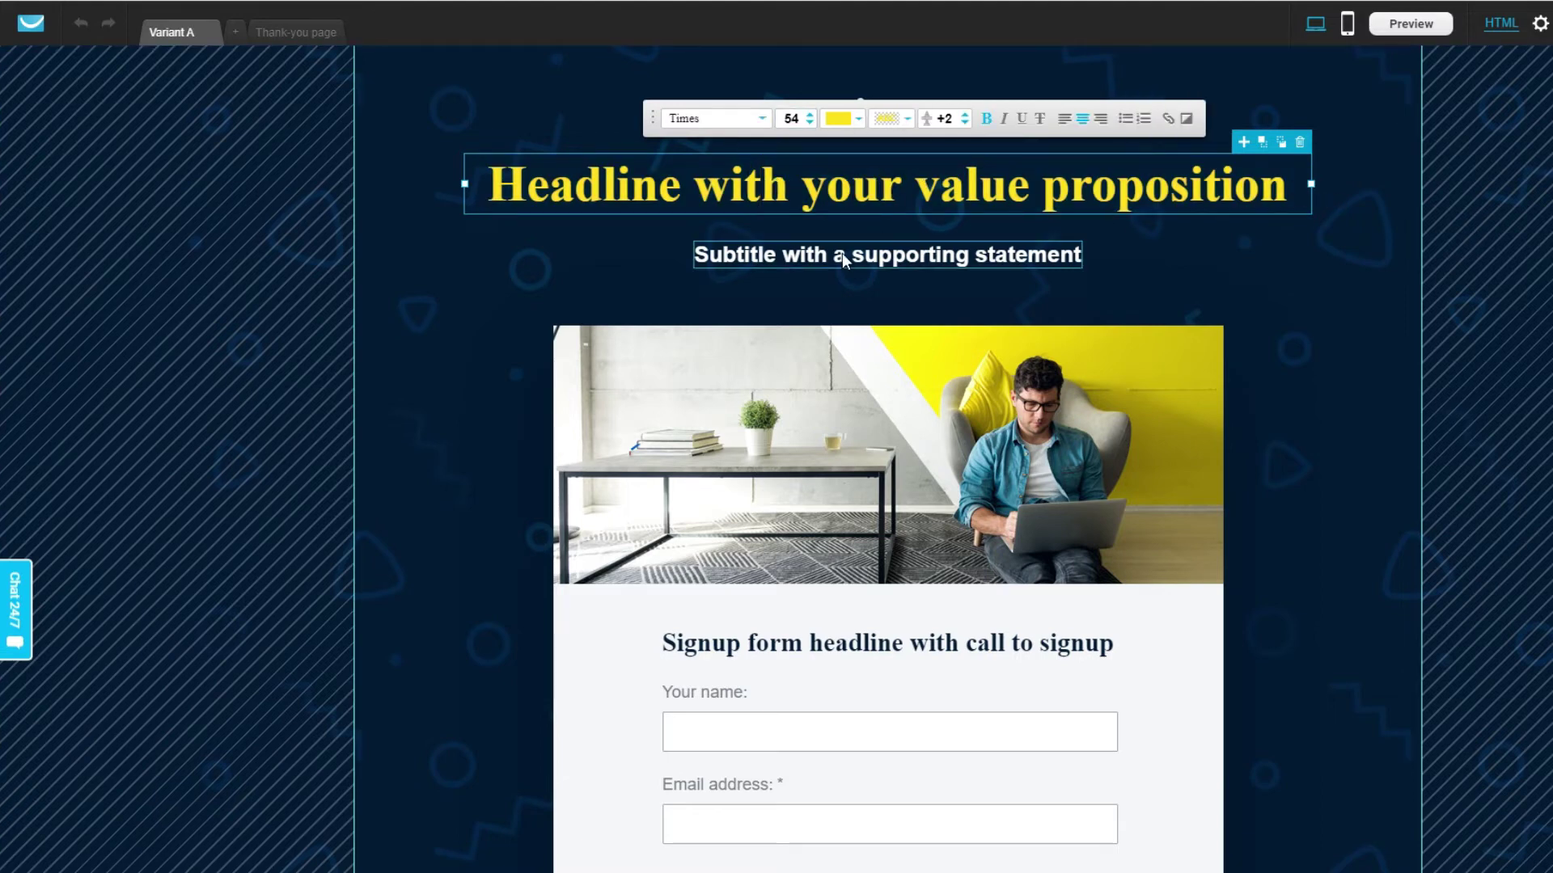
- Move the hero image up about 38 px and scroll through the page sections
{"action": "left_click", "coordinate": [763, 387]}
{"action": "left_click_drag", "start_coordinate": [763, 386], "coordinate": [745, 401]}
{"action": "scroll", "coordinate": [860, 484], "scroll_direction": "down", "scroll_amount": 5}
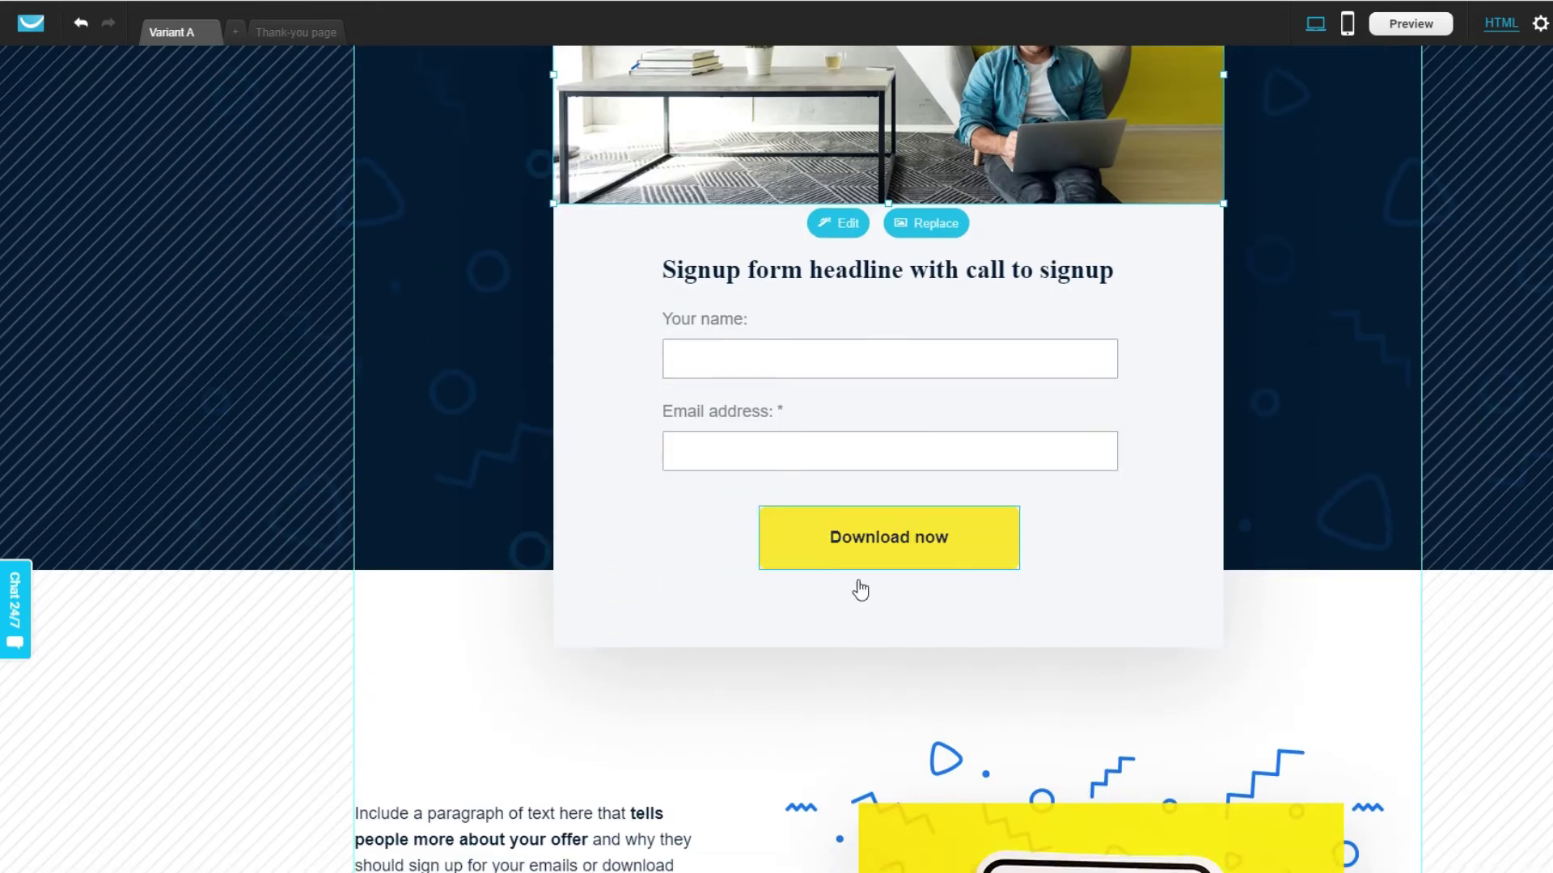
{"action": "scroll", "coordinate": [780, 658], "scroll_direction": "down", "scroll_amount": 15}
{"action": "scroll", "coordinate": [789, 650], "scroll_direction": "down", "scroll_amount": 8}
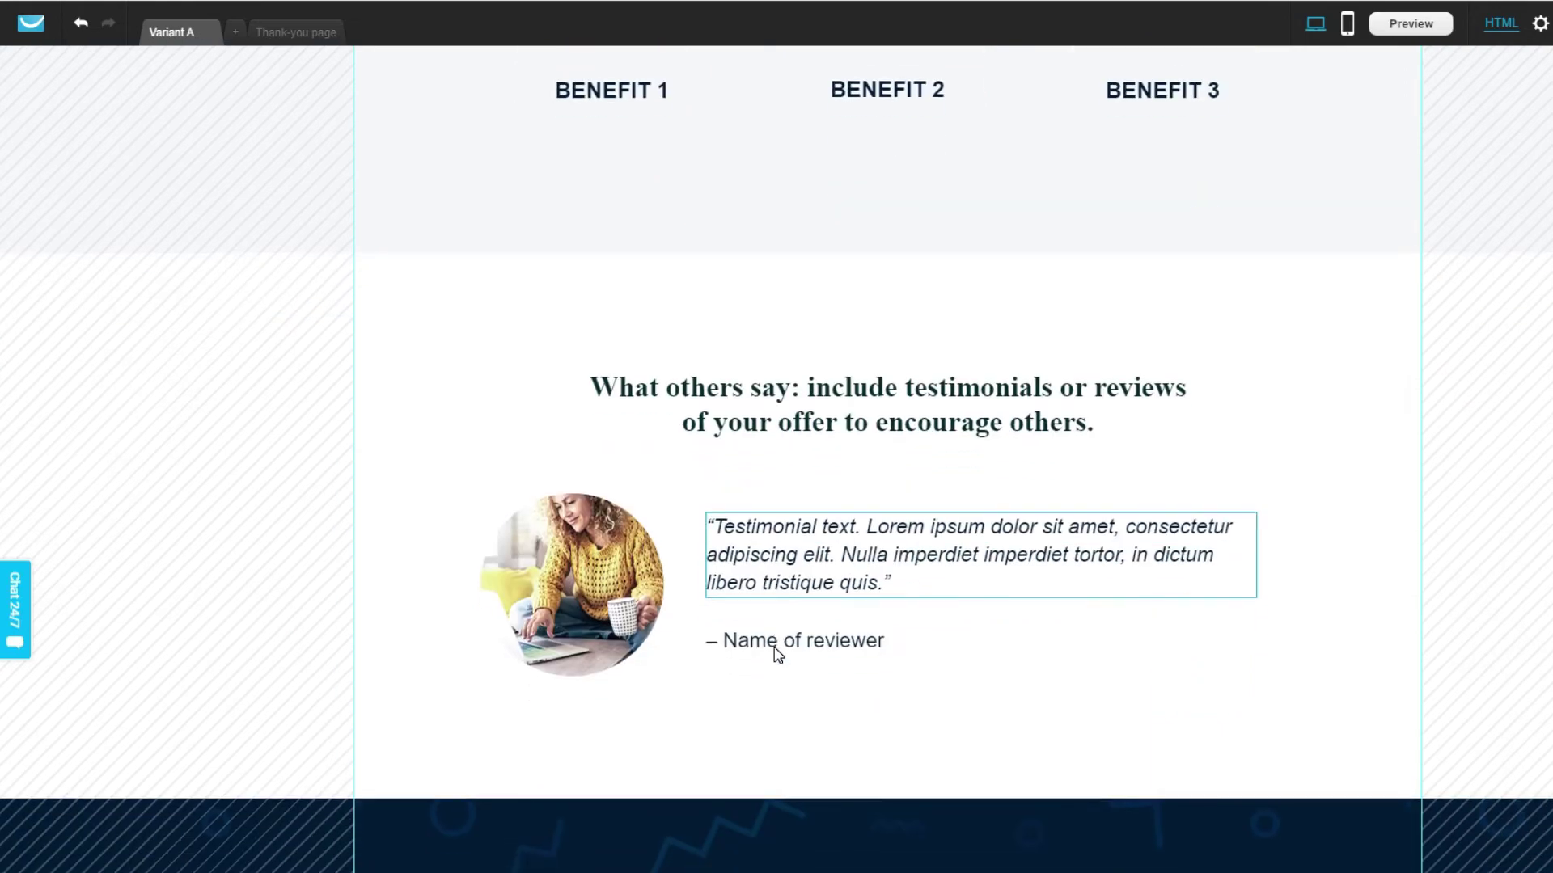
{"action": "scroll", "coordinate": [778, 654], "scroll_direction": "down", "scroll_amount": 5}
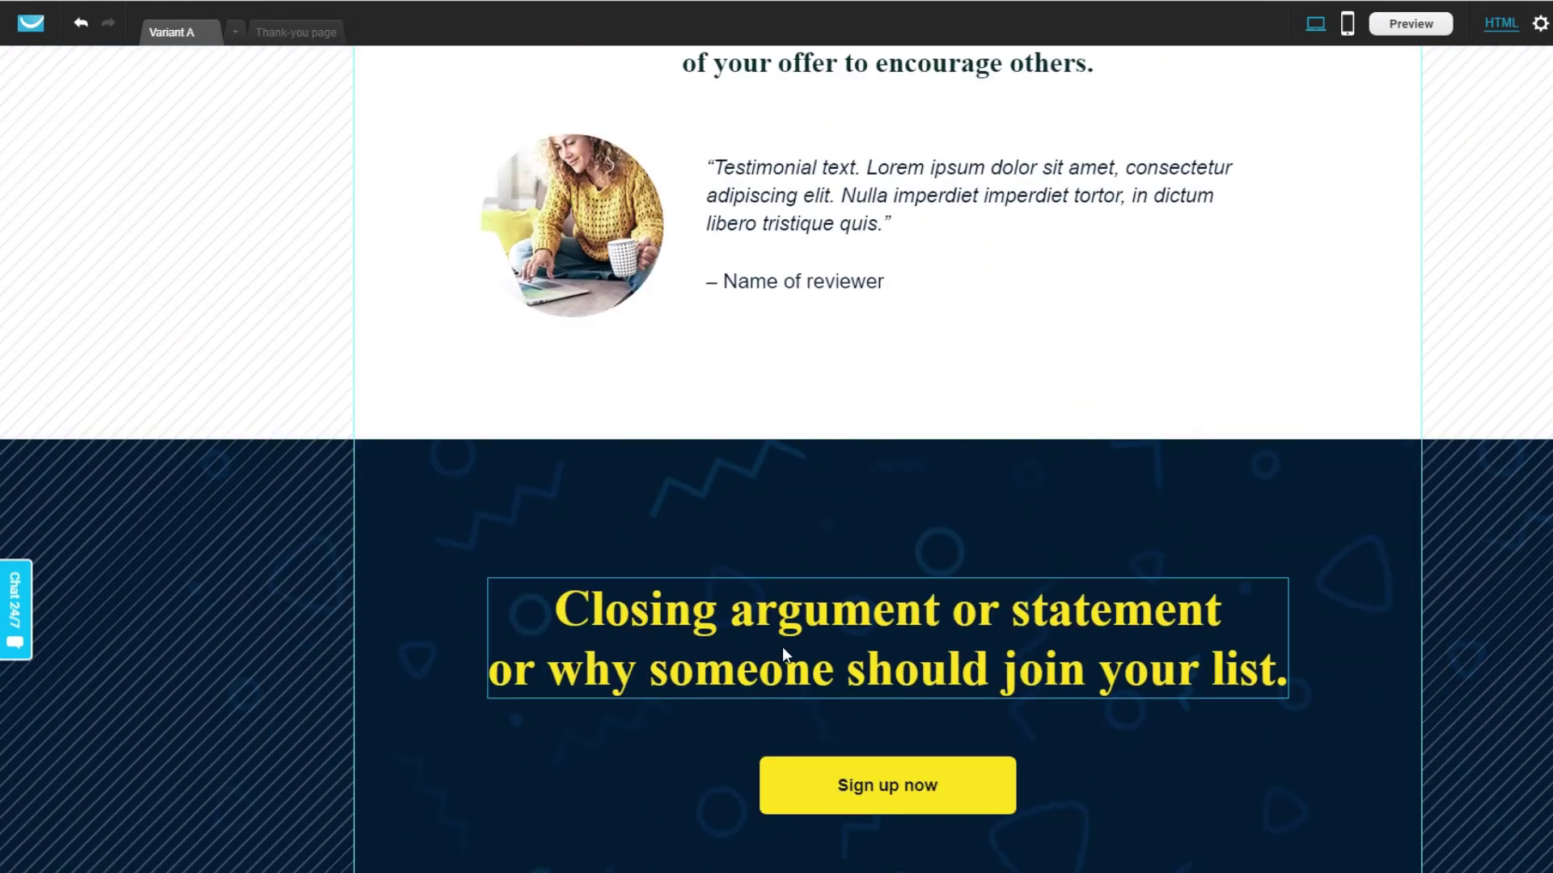
{"action": "scroll", "coordinate": [783, 647], "scroll_direction": "up", "scroll_amount": 20}
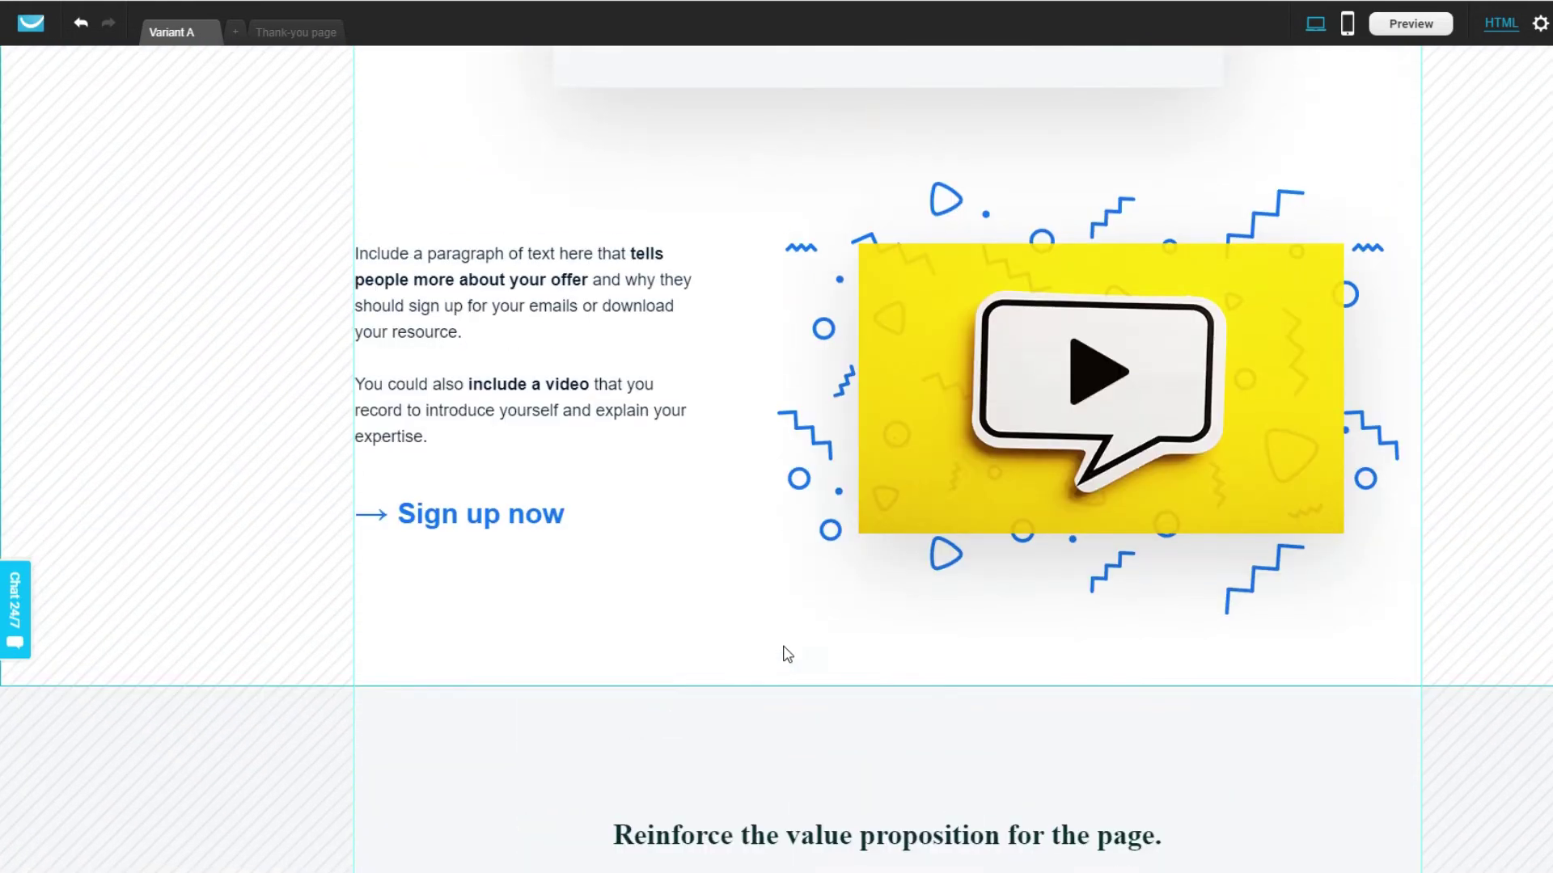
{"action": "scroll", "coordinate": [784, 652], "scroll_direction": "up", "scroll_amount": 15}
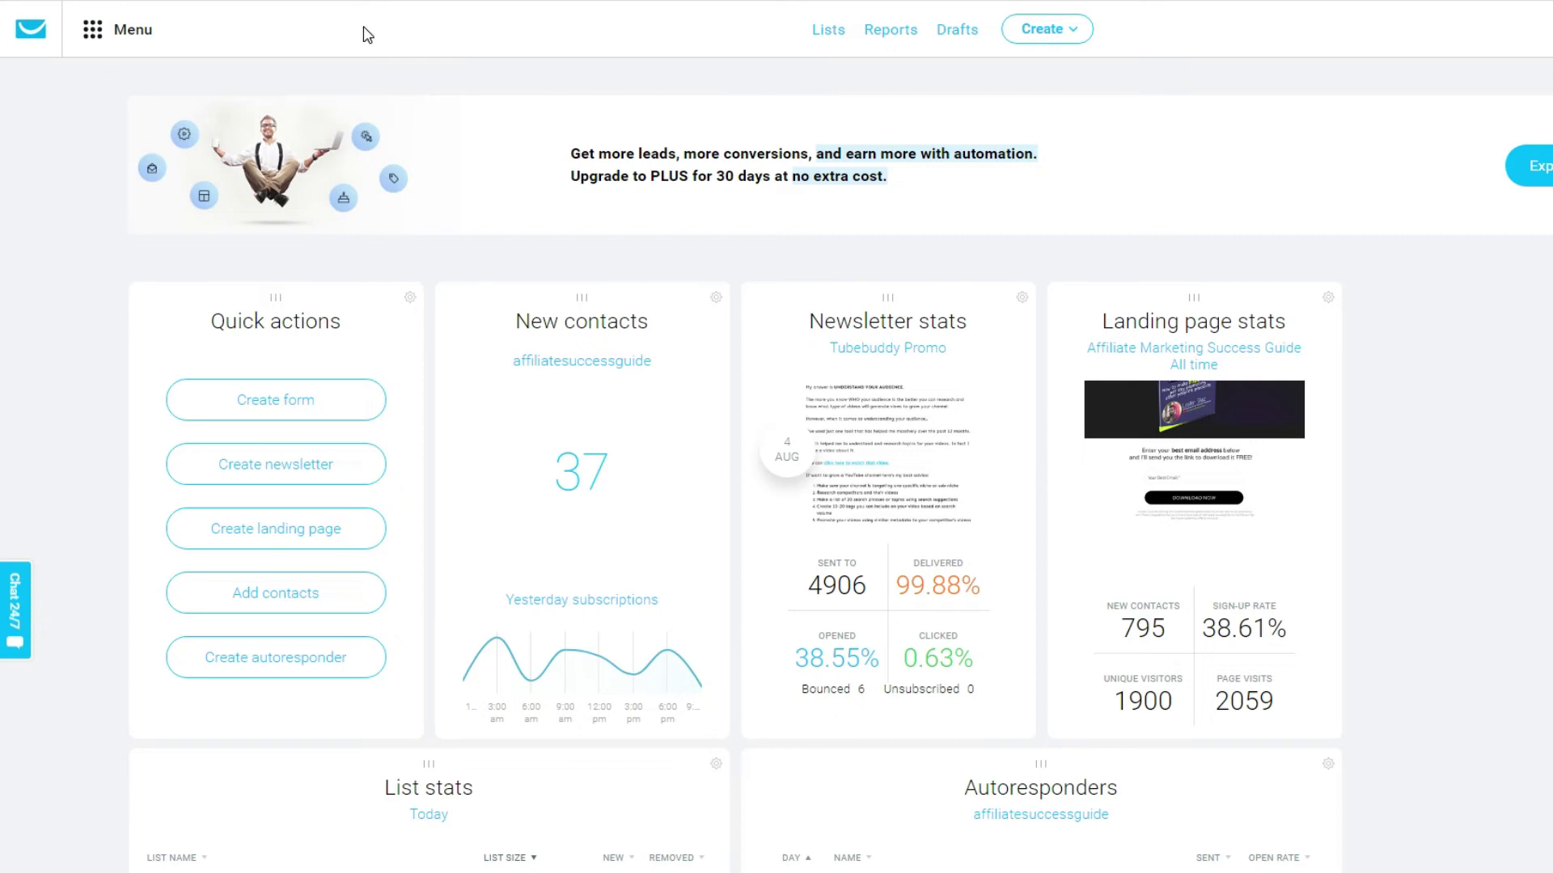
- Compare the pricing plans: Basic $15/mo, Plus $49/mo, Professional $99/mo and custom-priced Max
{"action": "left_click", "coordinate": [94, 39]}
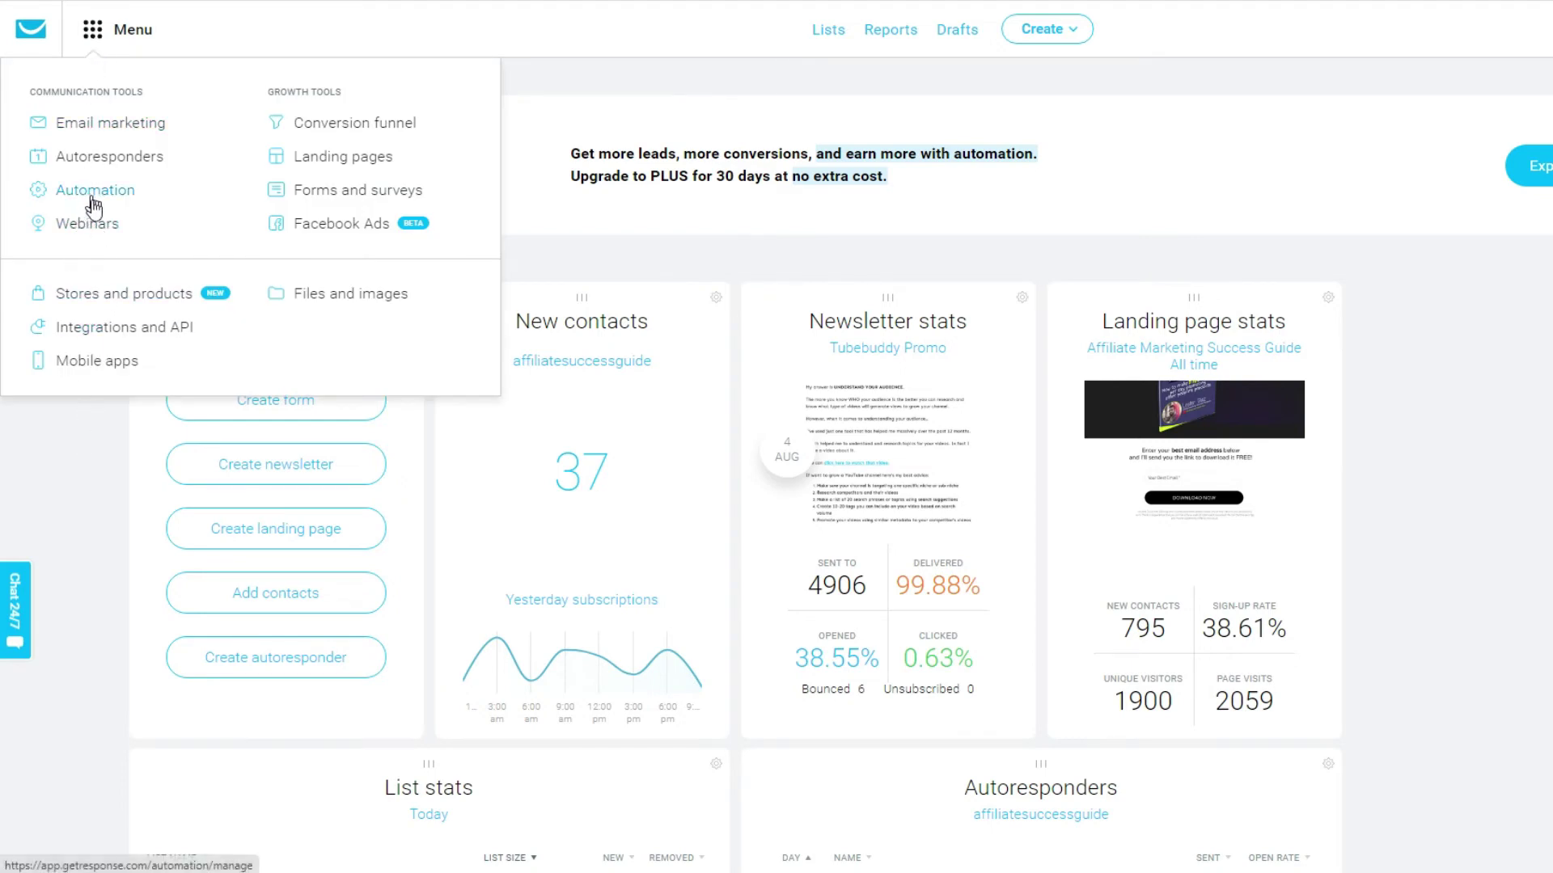
{"action": "left_click", "coordinate": [69, 463]}
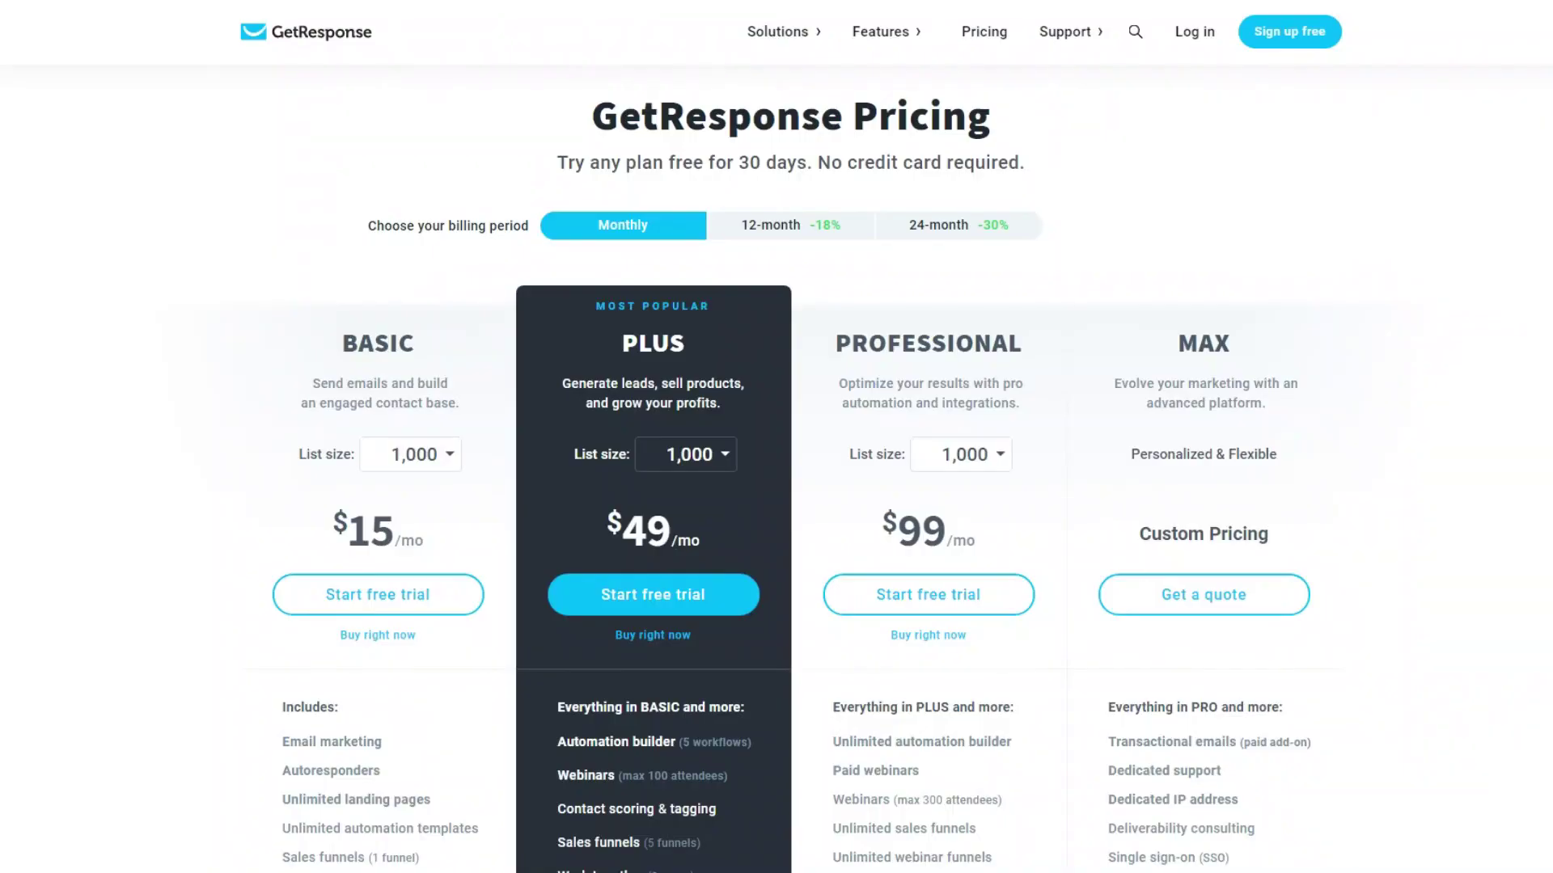
{"action": "scroll", "coordinate": [776, 485], "scroll_direction": "down", "scroll_amount": 2}
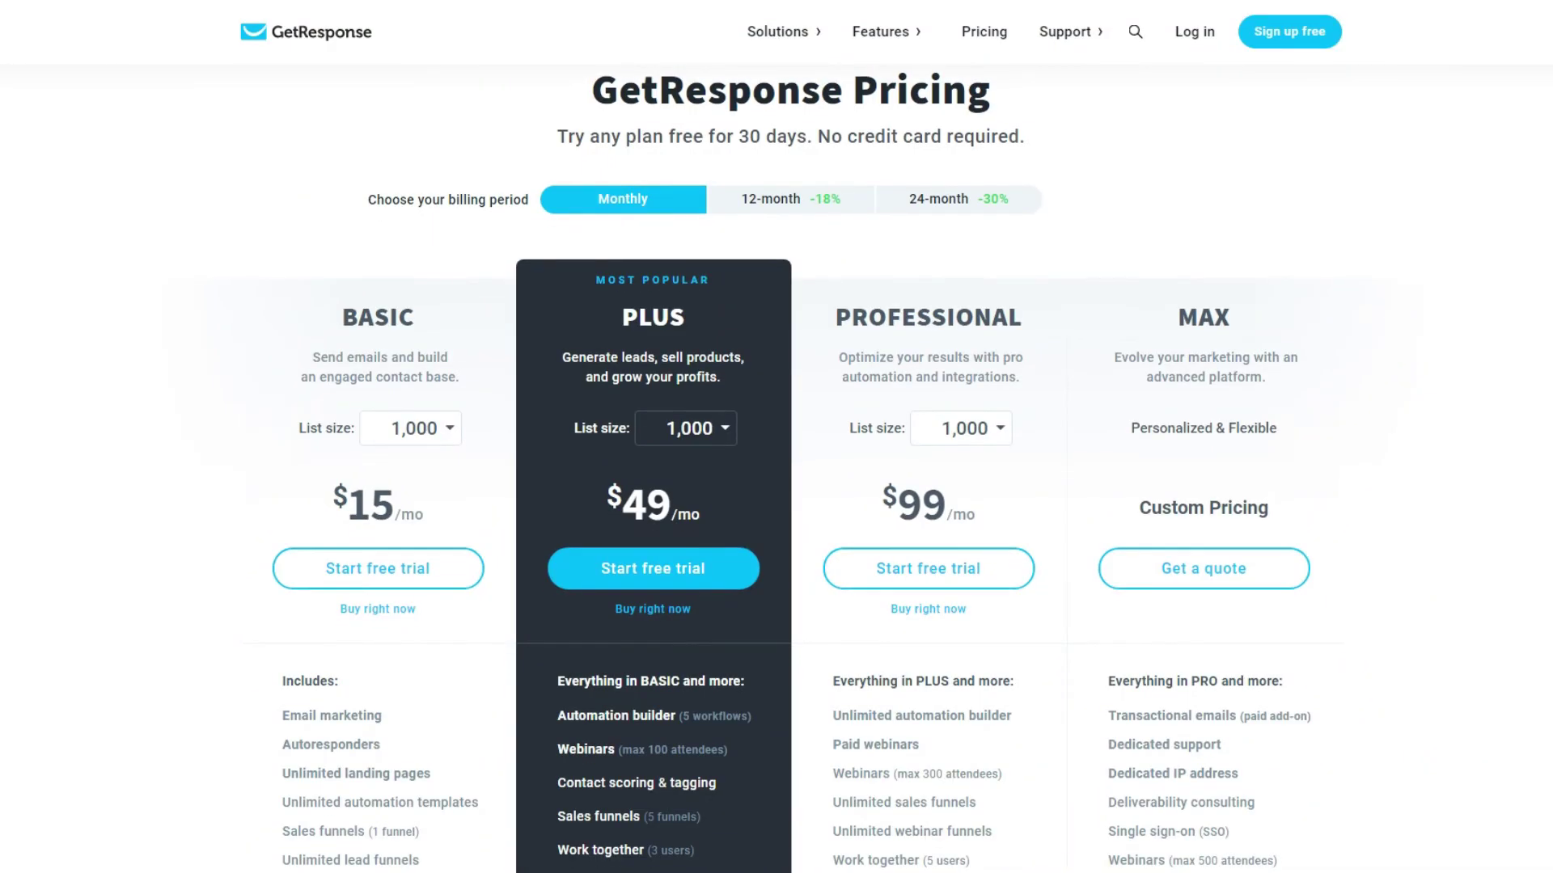
{"action": "scroll", "coordinate": [776, 485], "scroll_direction": "down", "scroll_amount": 1}
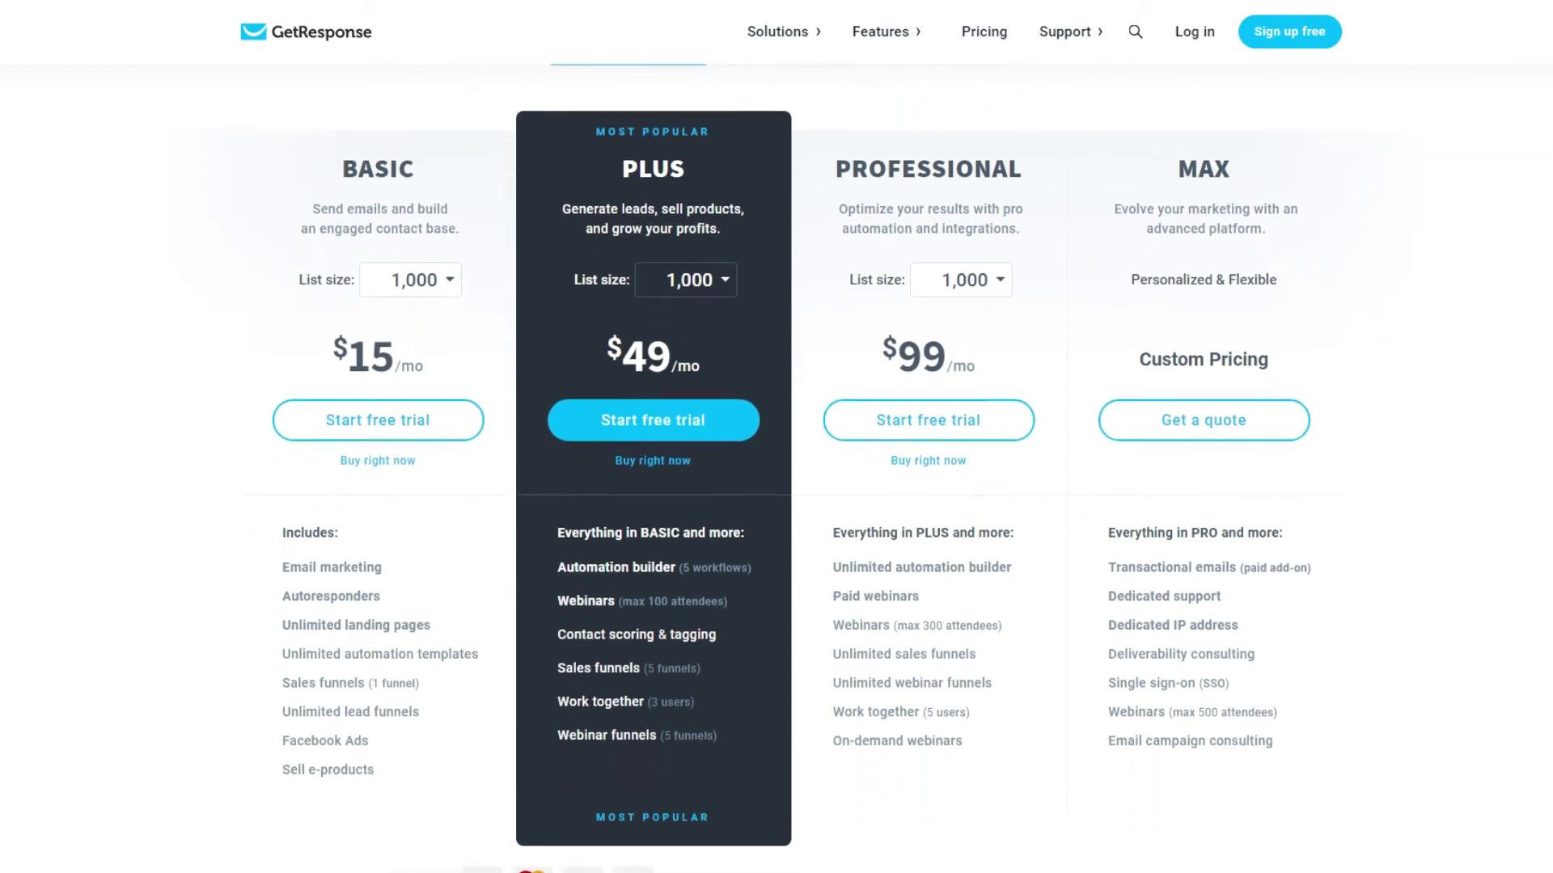